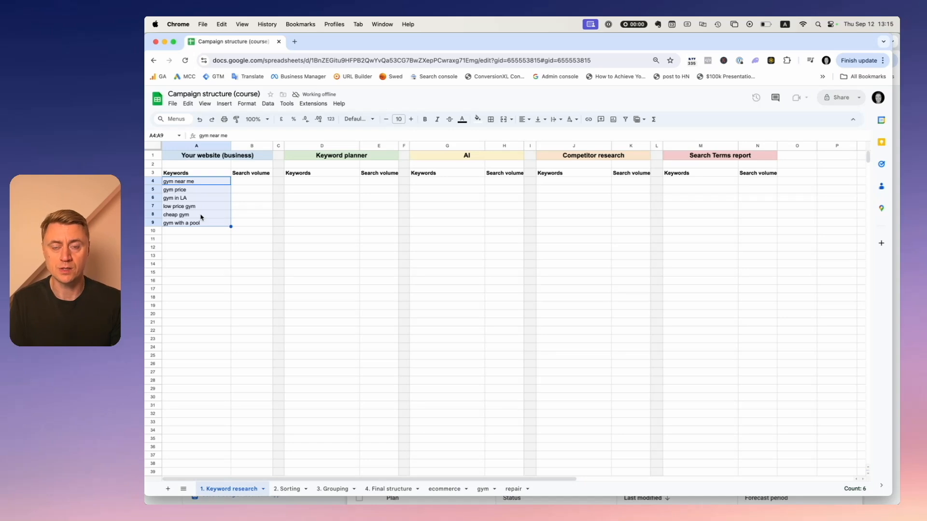
Copy the six gym keywords from the sheet's Keywords column and paste them into the Keyword Planner keyword field.
left_click(199, 192)
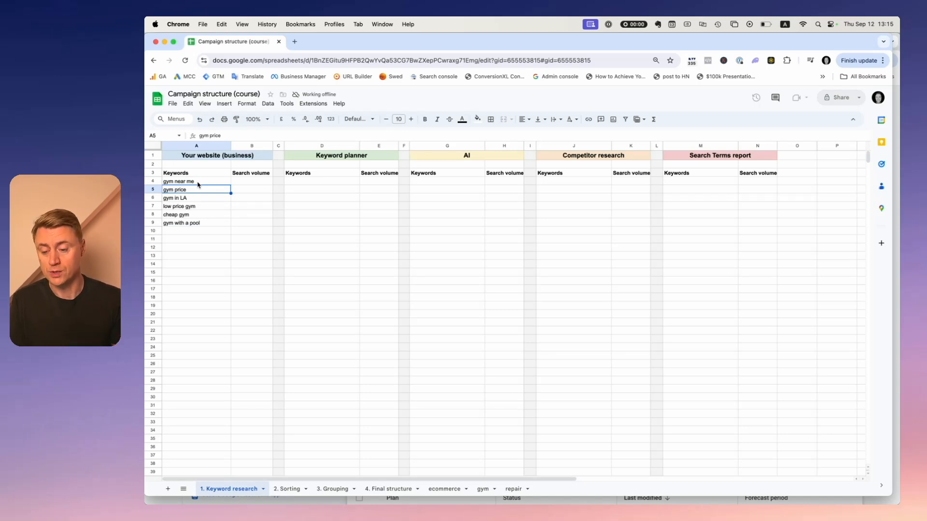
left_click_drag(198, 182, 203, 223)
key("super+c")
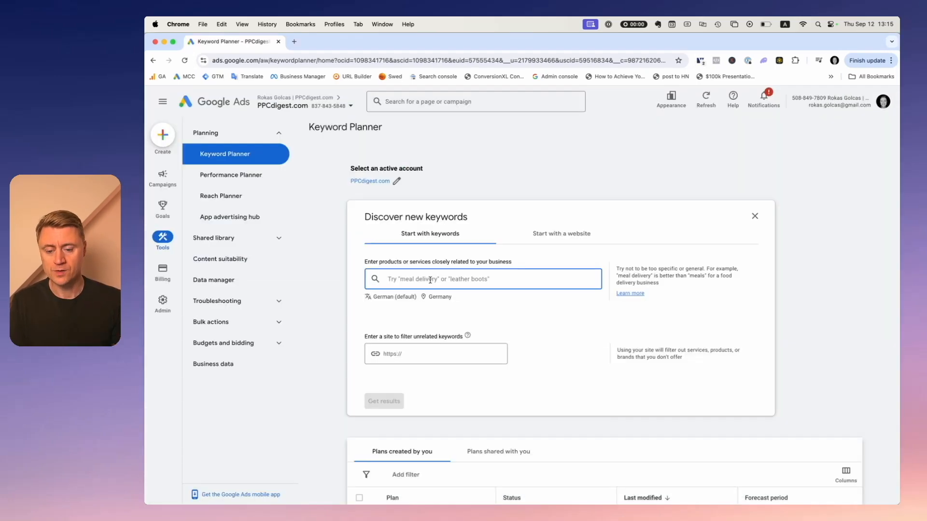
key("super+v")
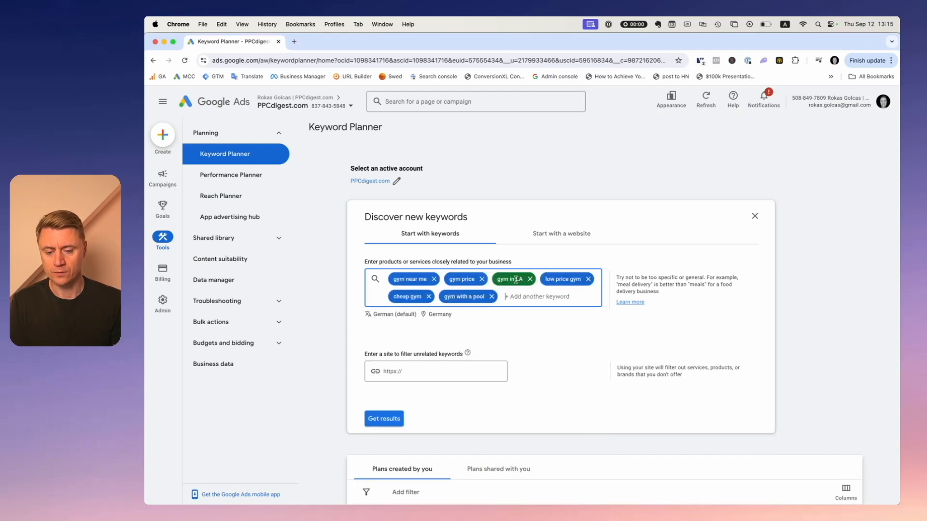
Change the keyword research language to English.
left_click(399, 314)
type("engli")
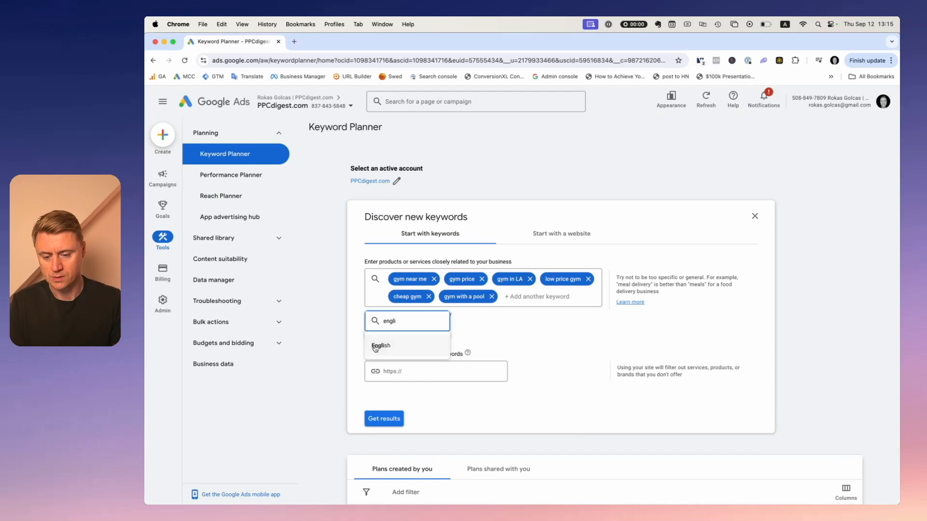
left_click(380, 345)
Replace the Germany location with Los Angeles, California, United States and save the location.
left_click(418, 315)
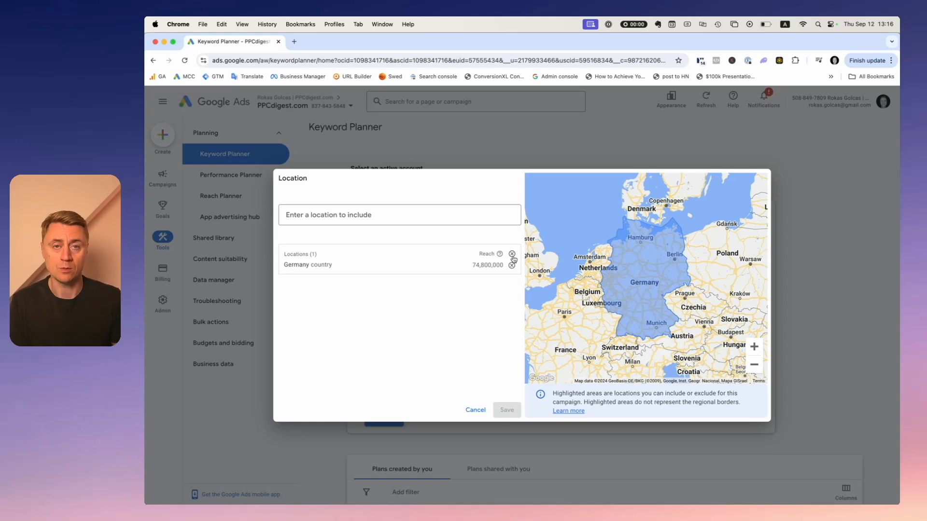
left_click(440, 216)
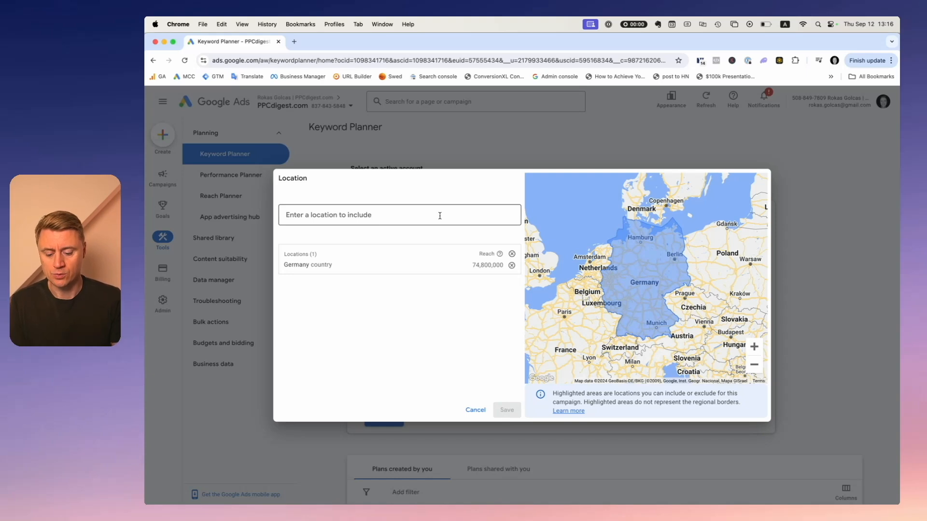
type("los")
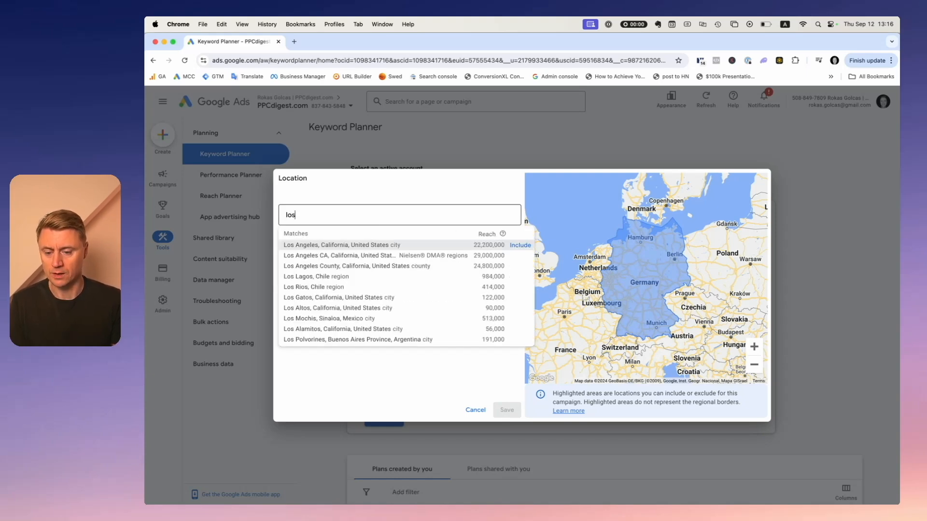
left_click(508, 246)
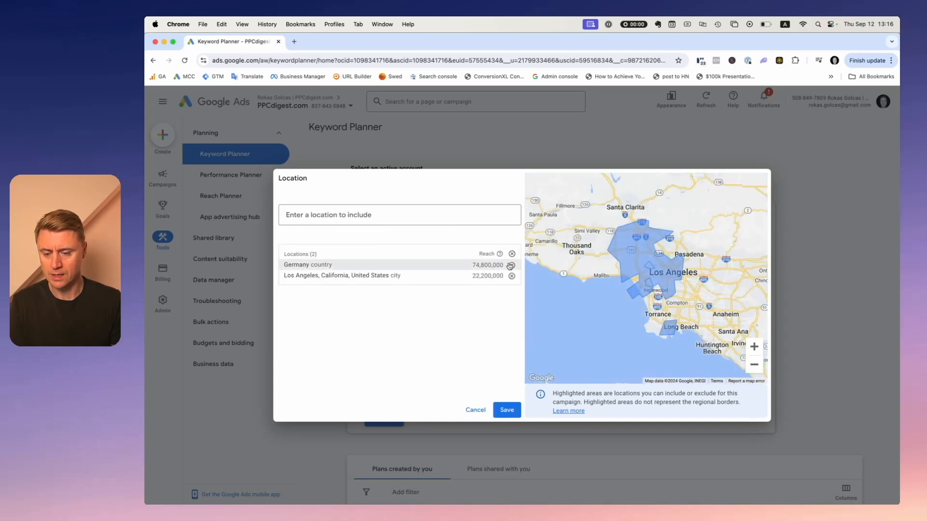
left_click(511, 265)
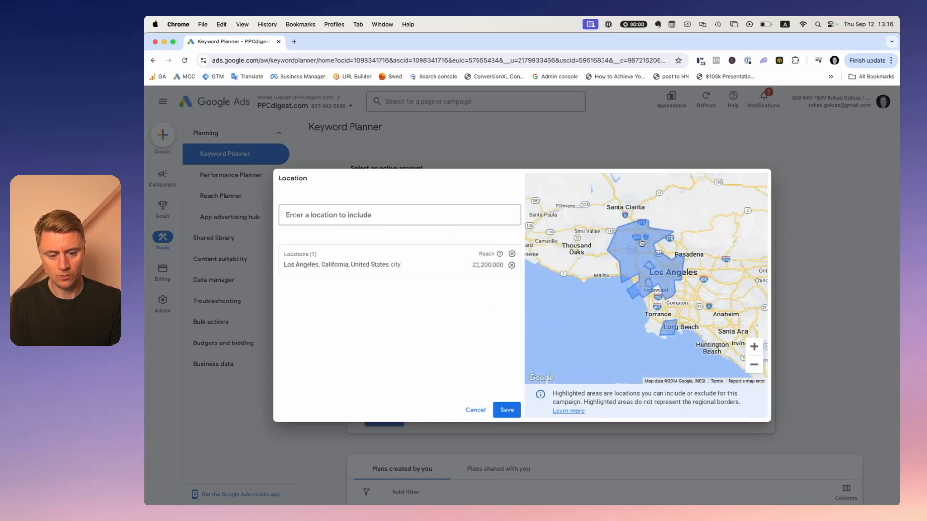
left_click(505, 410)
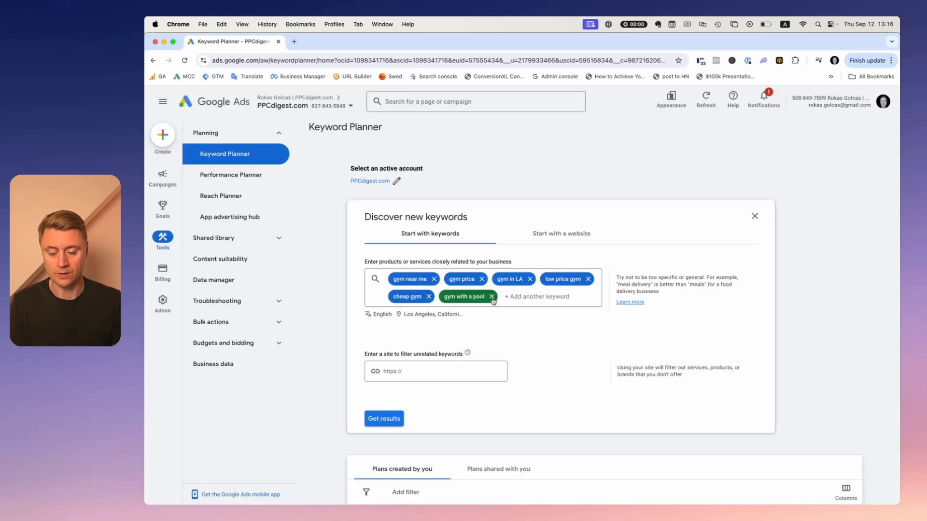
Get keyword results and close the Refine keywords panel.
left_click(382, 352)
left_click(383, 352)
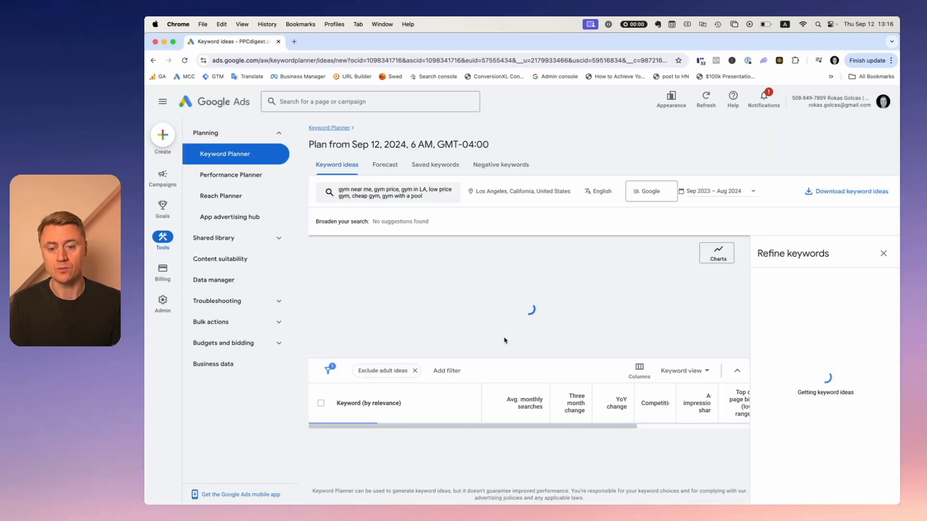
left_click(883, 254)
Examine the monthly search trend charts and three month change explanation for the provided keywords.
scroll(559, 279, "down", 3)
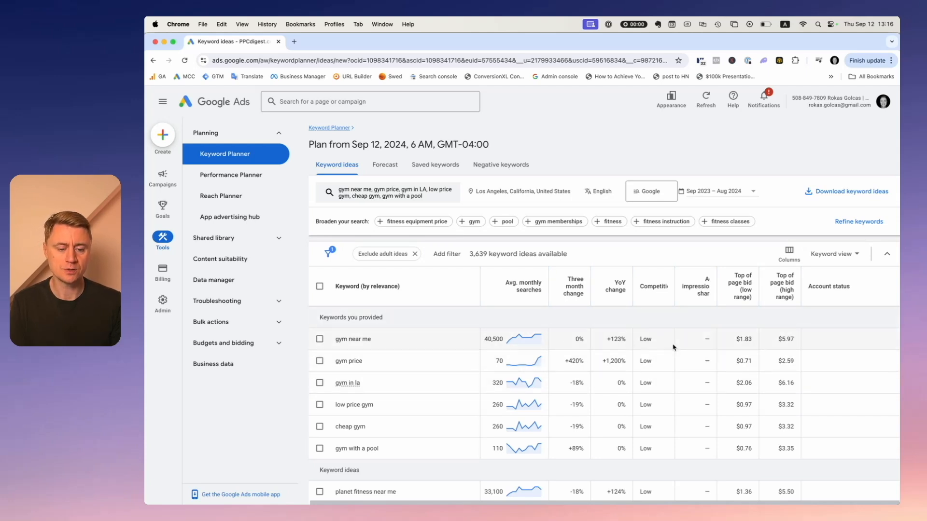
scroll(733, 369, "up", 1)
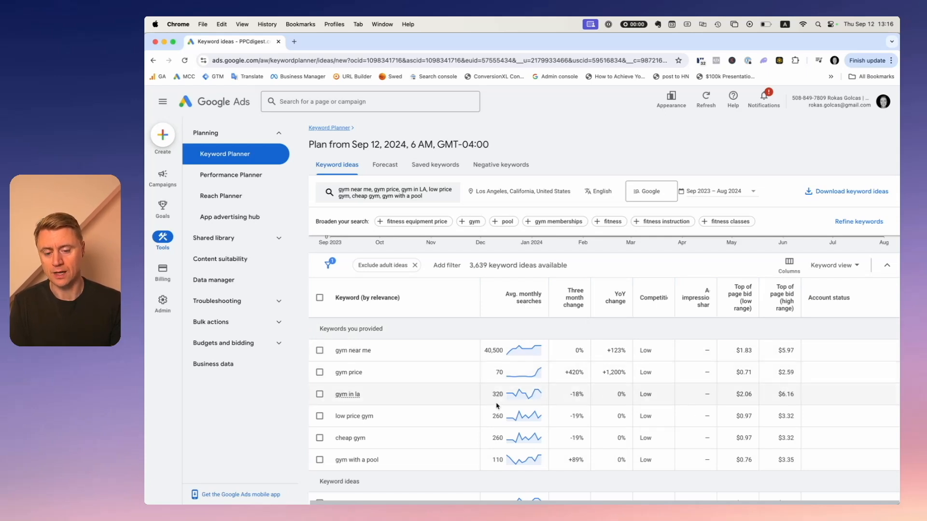
mouse_move(520, 396)
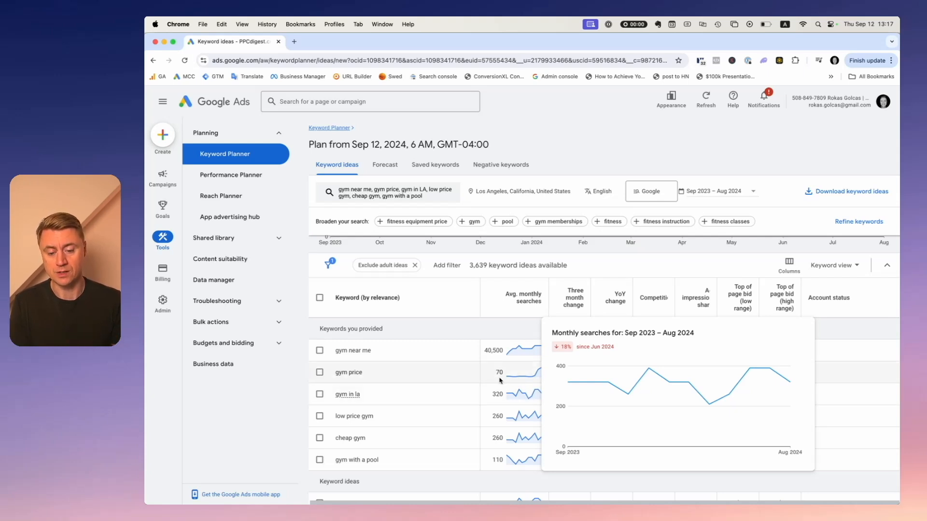
mouse_move(532, 376)
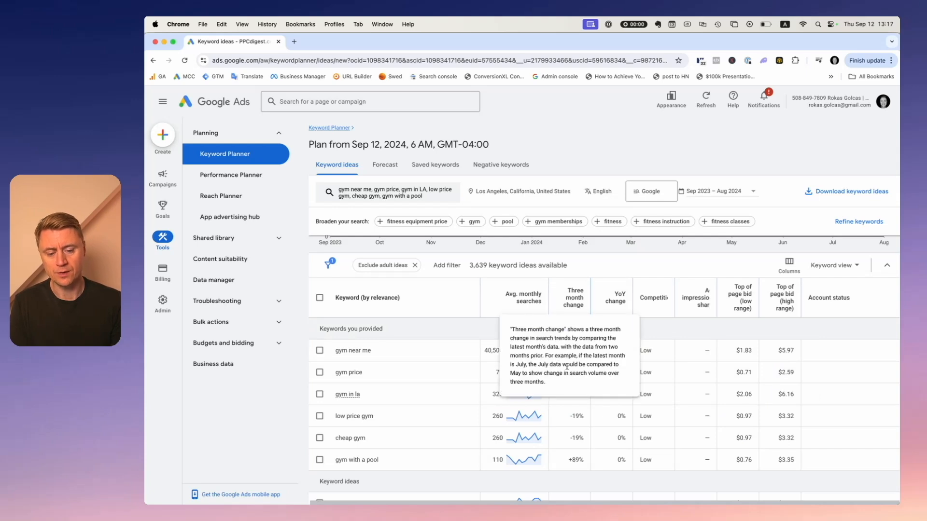
mouse_move(621, 302)
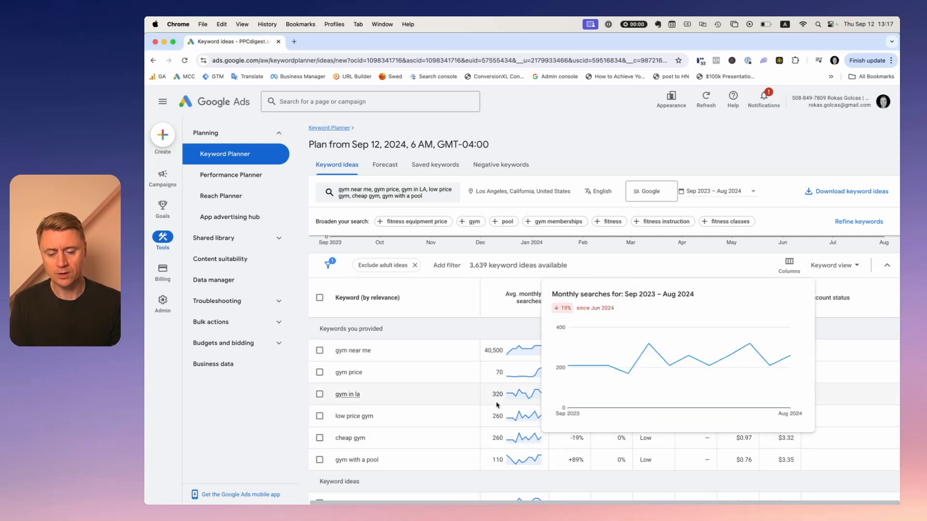
mouse_move(519, 438)
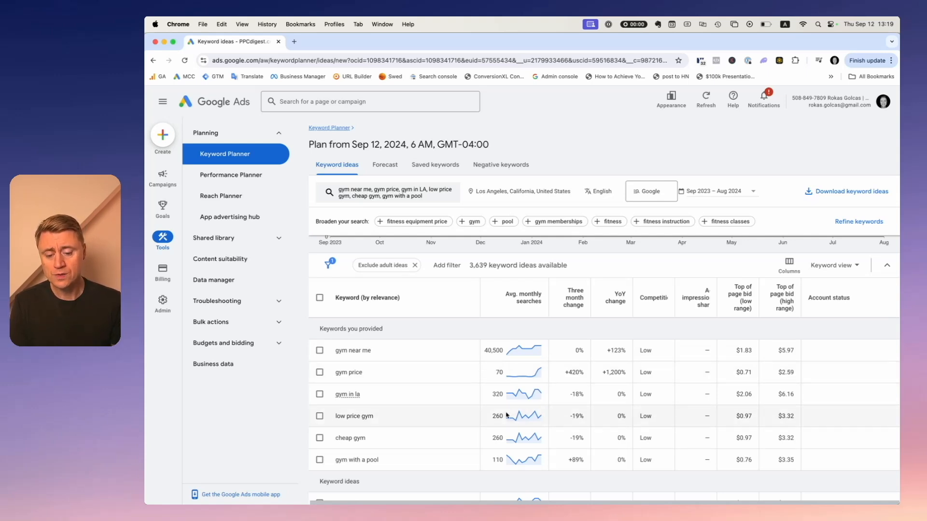
Review the keyword ideas list and their average monthly search volumes.
left_click_drag(381, 355, 334, 353)
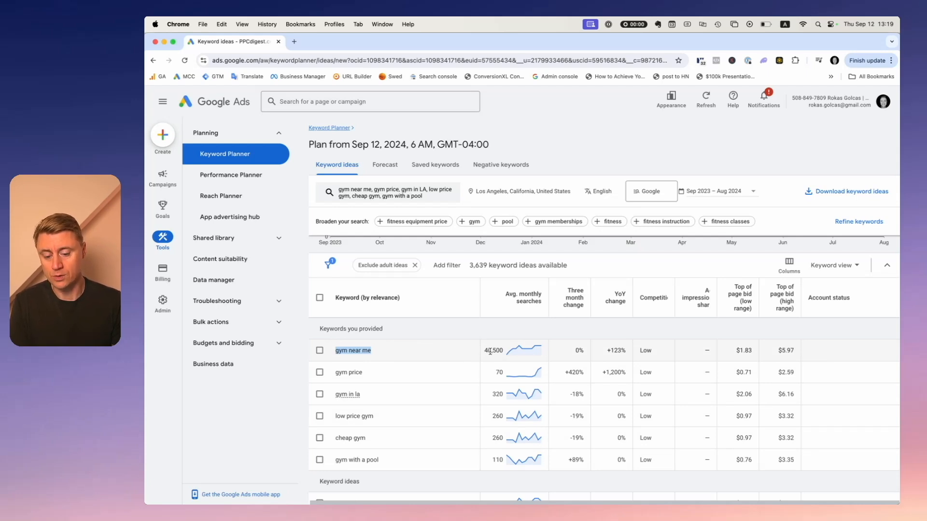
scroll(510, 363, "down", 6)
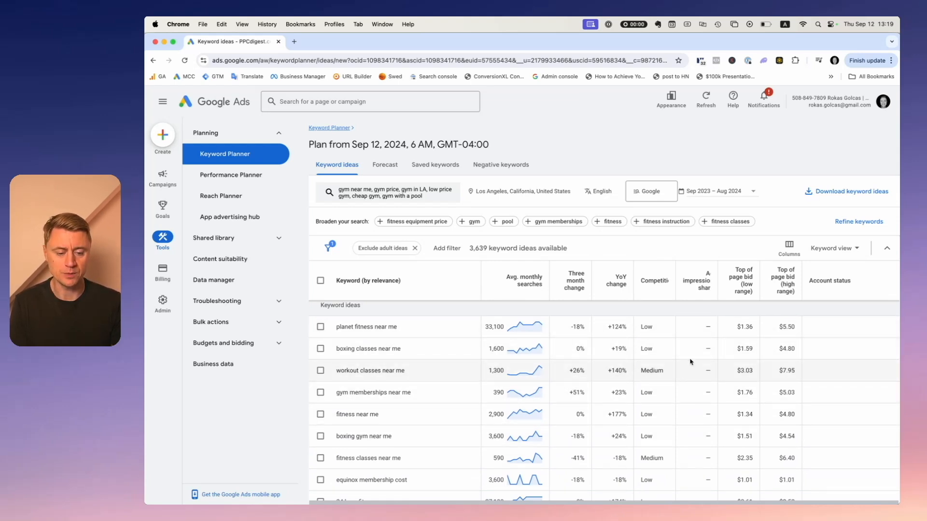
scroll(419, 356, "up", 2)
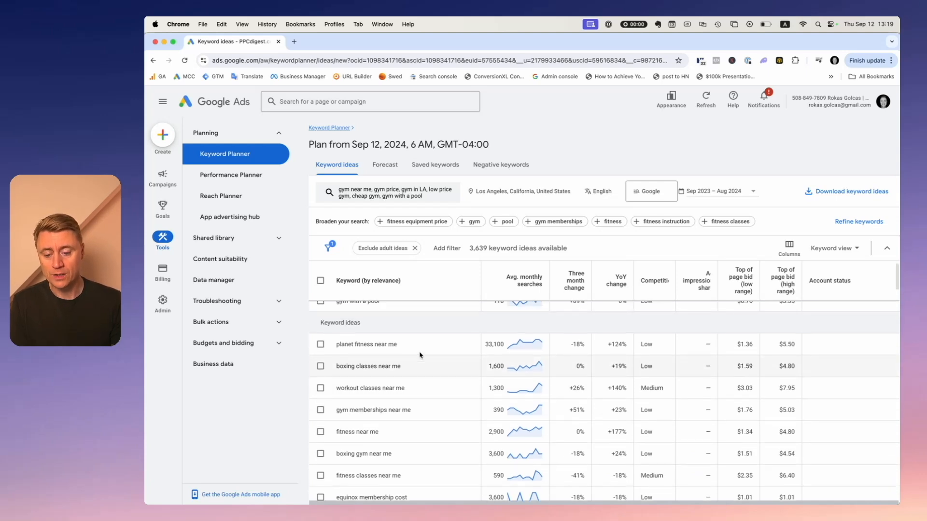
scroll(420, 355, "up", 5)
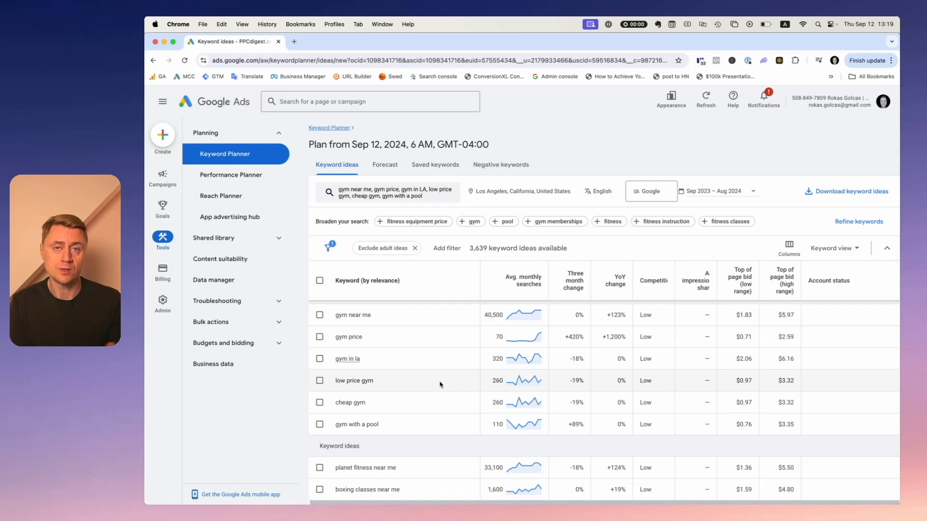
scroll(440, 384, "down", 15)
scroll(439, 384, "down", 5)
scroll(425, 391, "up", 3)
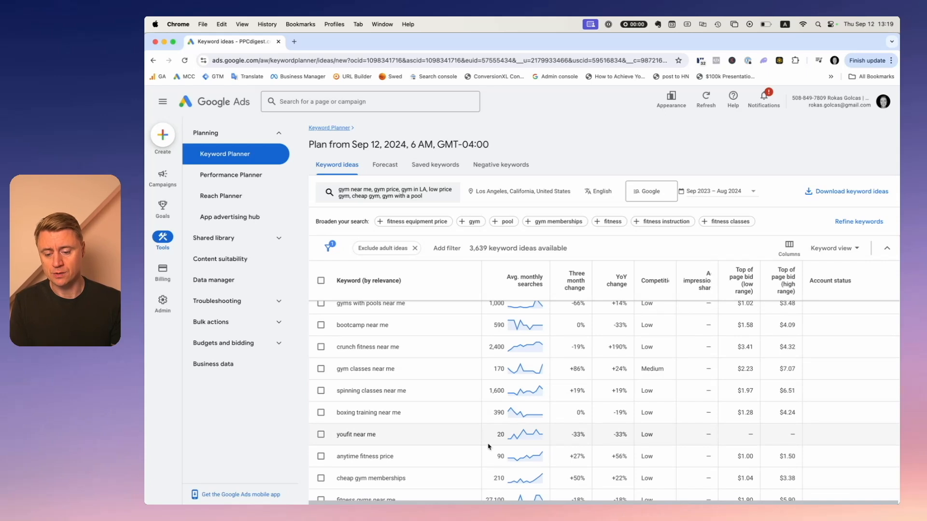
left_click_drag(503, 438, 497, 437)
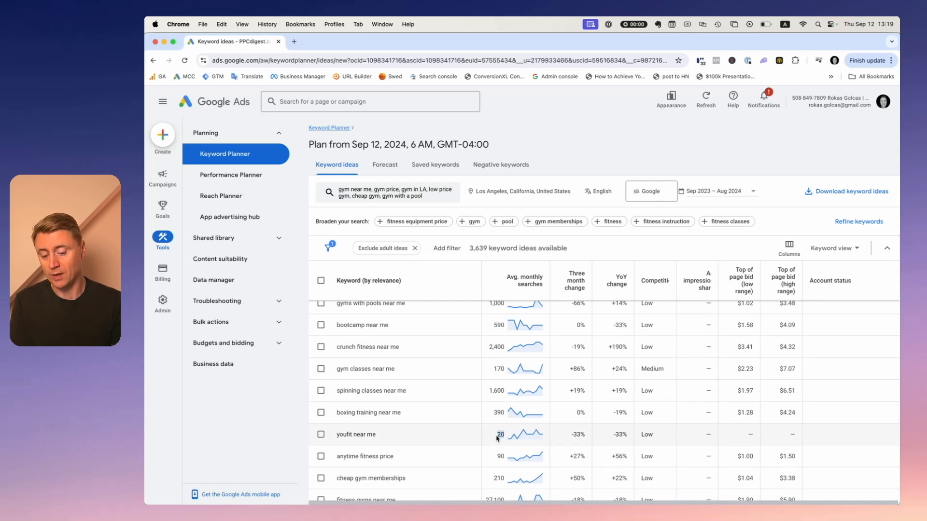
scroll(503, 433, "up", 1)
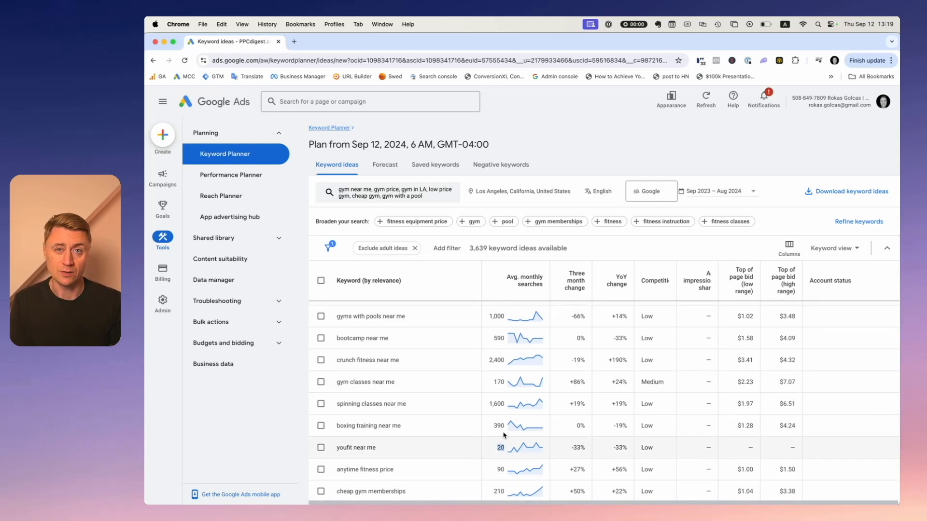
scroll(503, 434, "up", 3)
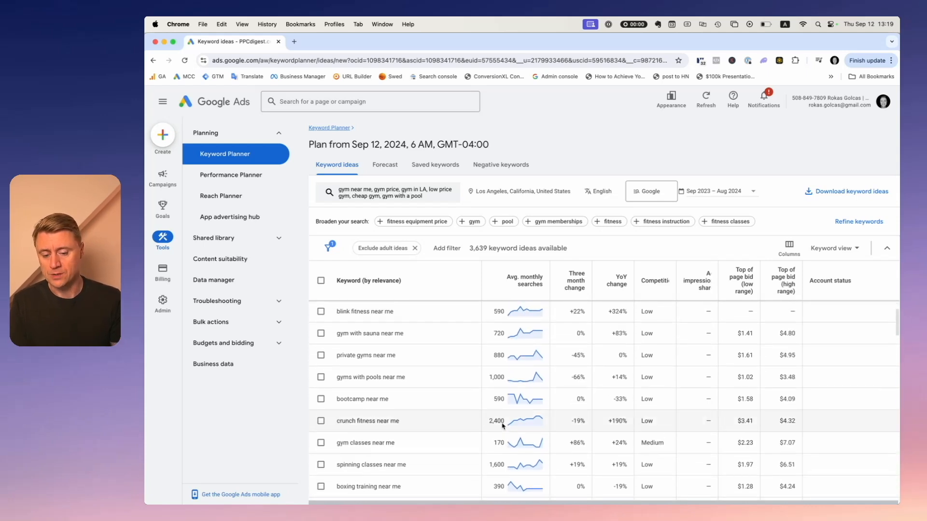
left_click_drag(489, 378, 504, 377)
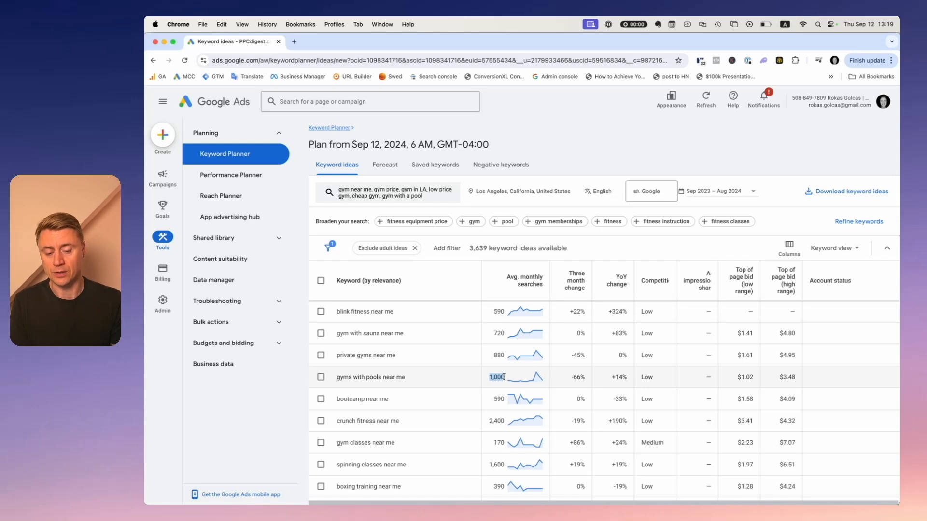
Add a filter showing only keyword ideas with average monthly searches of at least 1000.
left_click(447, 248)
scroll(477, 318, "down", 1)
scroll(478, 323, "down", 2)
scroll(477, 319, "up", 3)
left_click(478, 311)
left_click(480, 299)
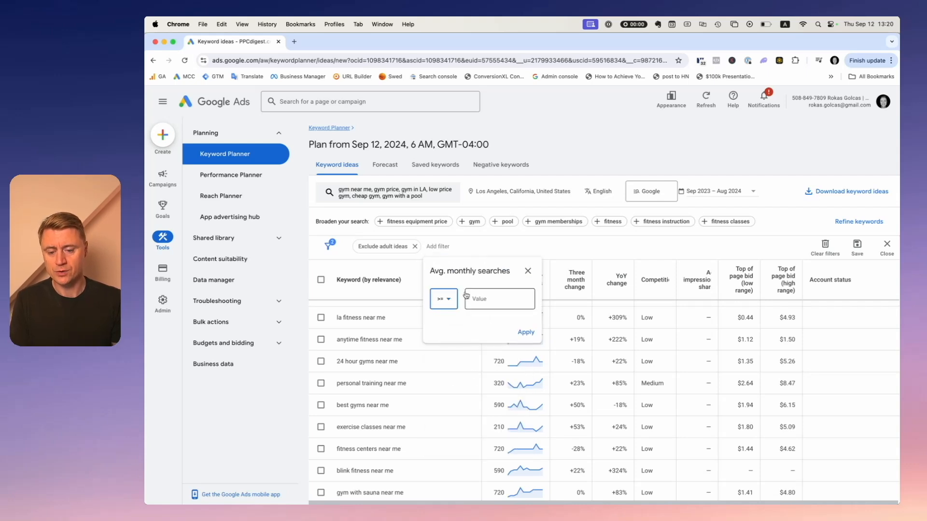
type("1000")
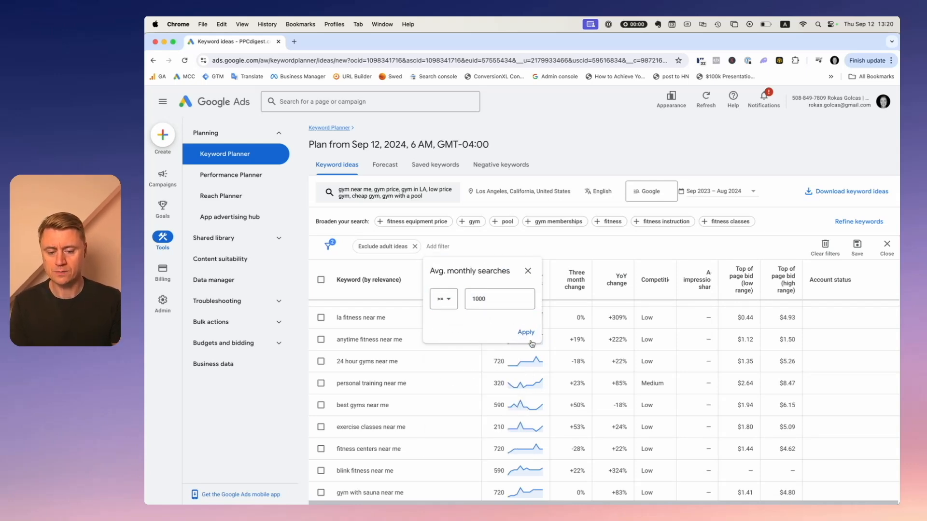
left_click(526, 333)
Scroll through the filtered keyword ideas list.
scroll(539, 338, "down", 5)
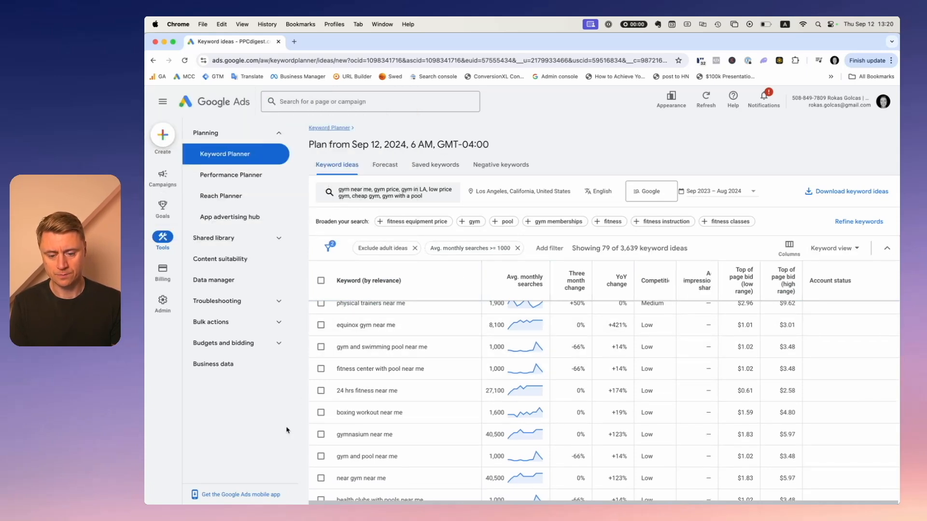
scroll(541, 362, "up", 10)
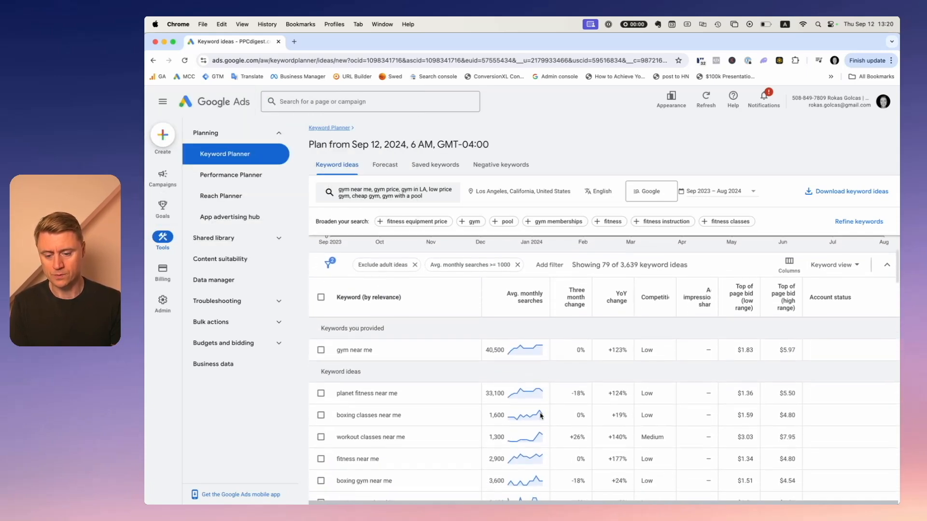
scroll(526, 343, "down", 1)
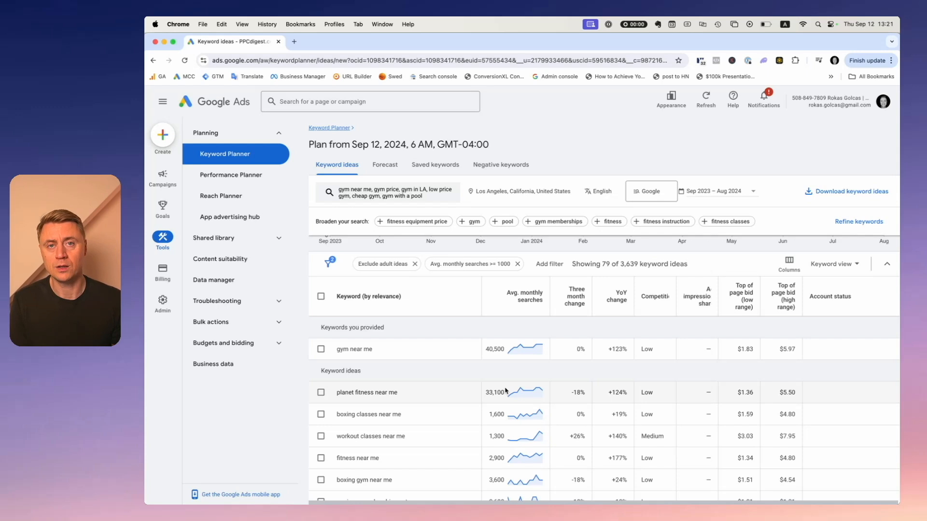
scroll(464, 385, "down", 3)
scroll(424, 378, "up", 3)
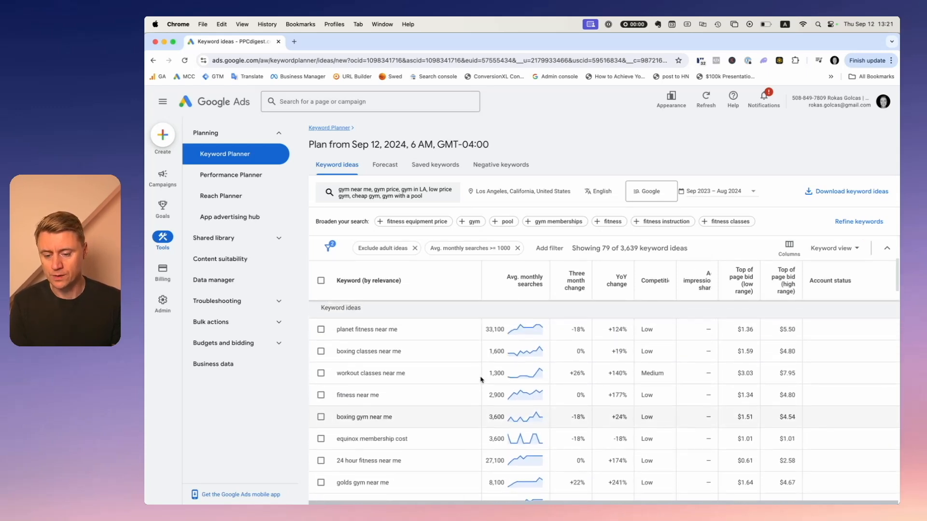
scroll(405, 362, "down", 2)
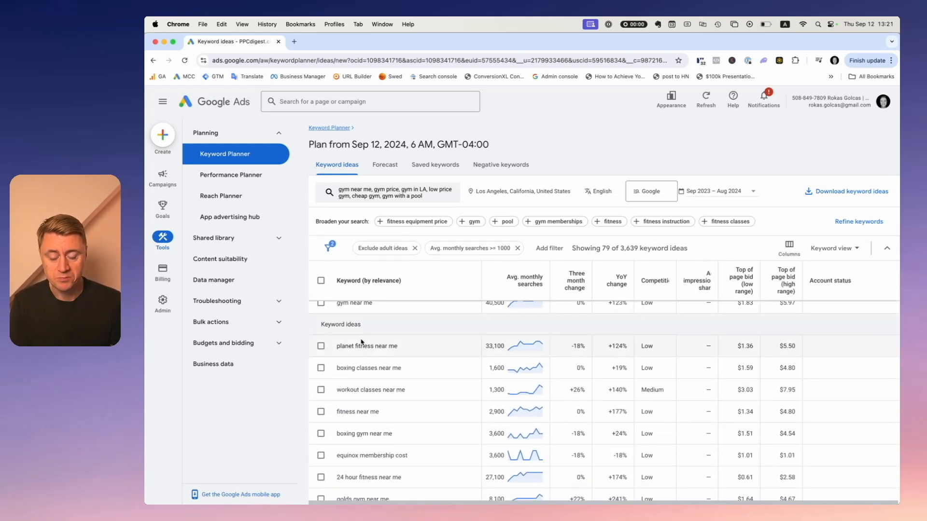
Highlight keyword idea names such as planet fitness near me and boxing classes near me while reviewing them.
left_click_drag(409, 348, 336, 348)
left_click(372, 351)
scroll(338, 349, "down", 1)
left_click_drag(408, 349, 333, 349)
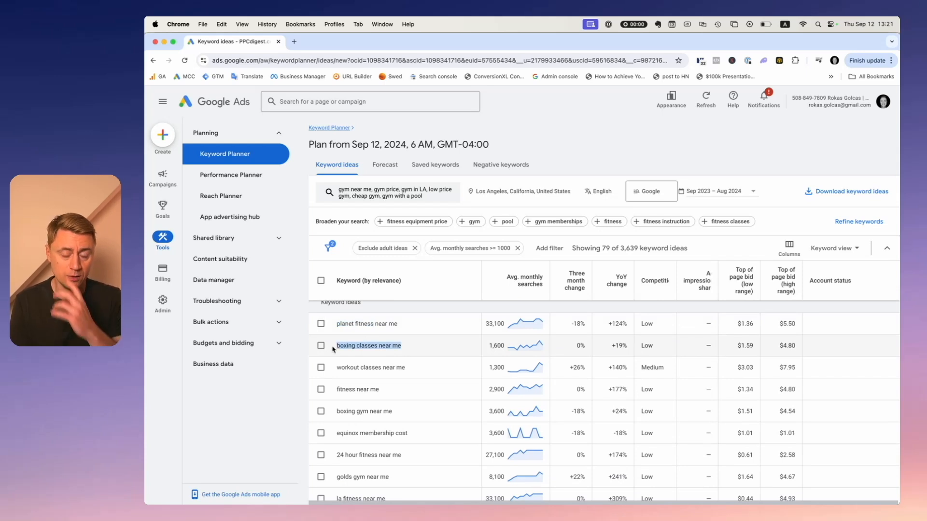
left_click(411, 349)
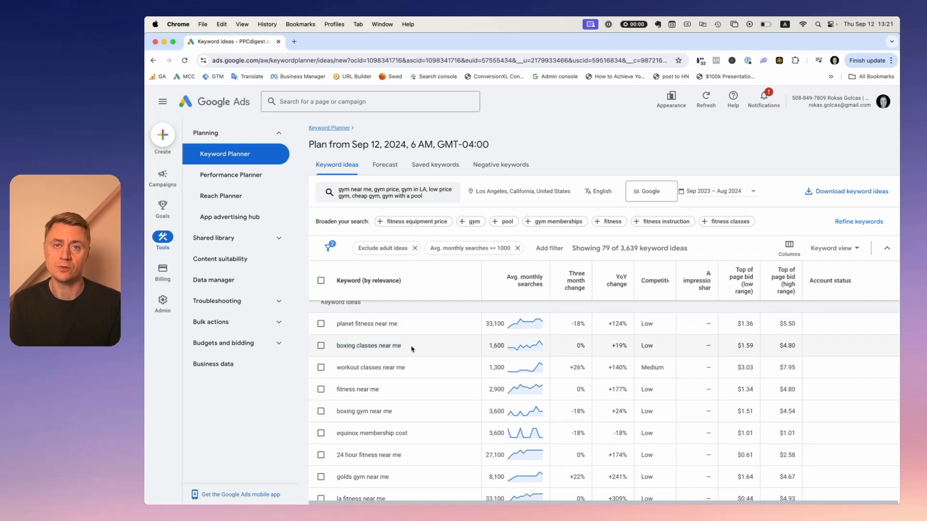
scroll(412, 348, "down", 1)
left_click_drag(409, 345, 339, 345)
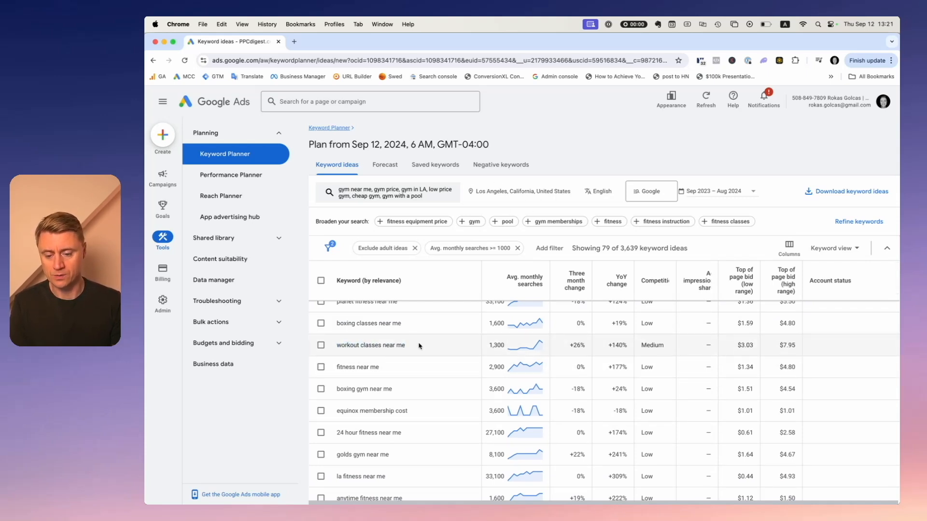
Scroll through the filtered keyword ideas, highlighting 24 hour fitness near me while reviewing it.
scroll(381, 332, "down", 2)
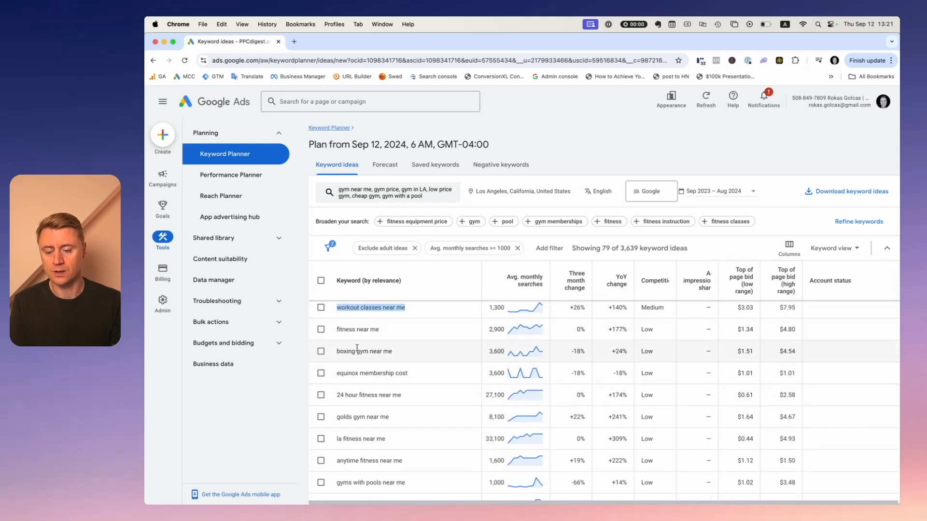
scroll(340, 346, "down", 2)
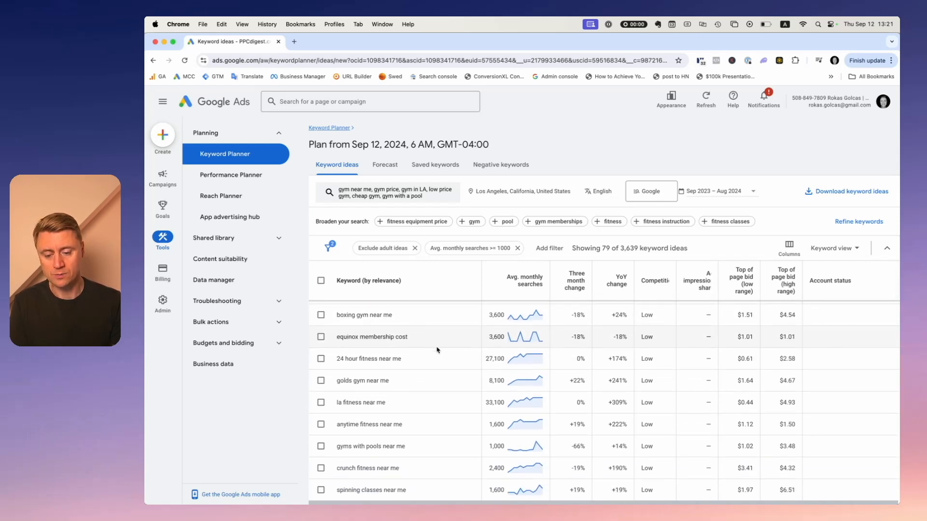
scroll(420, 344, "down", 2)
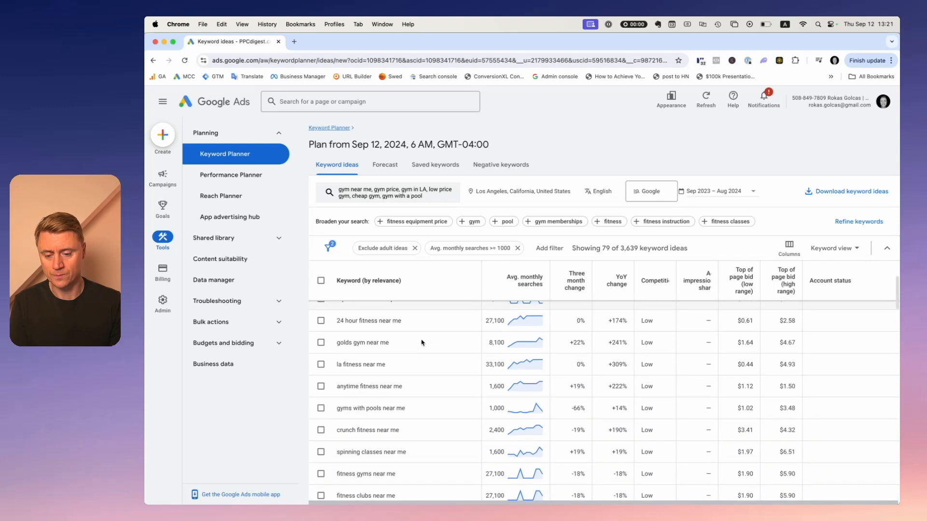
left_click_drag(337, 320, 409, 327)
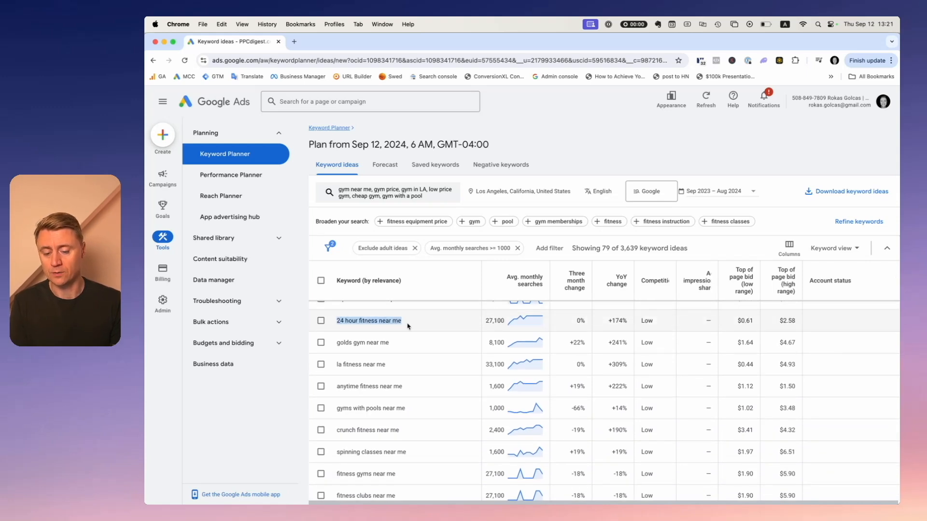
left_click(407, 327)
left_click_drag(408, 327, 336, 324)
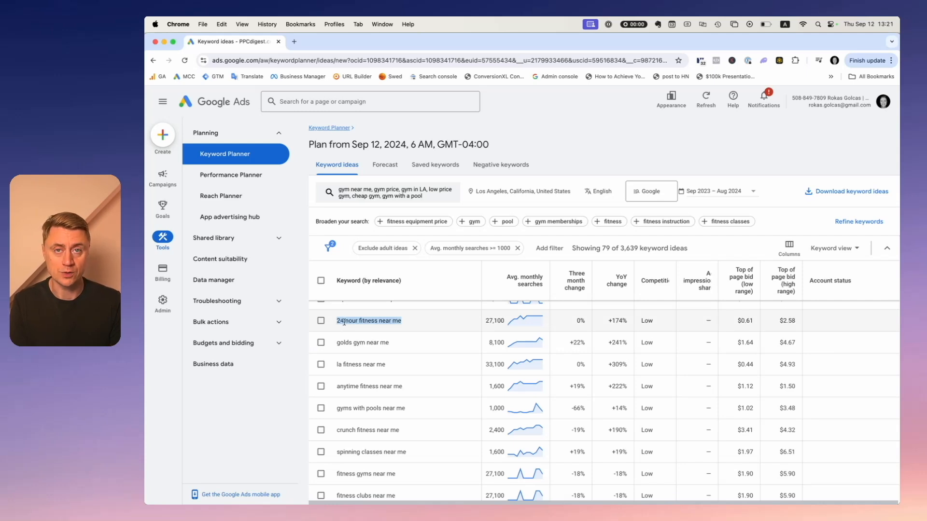
left_click_drag(344, 323, 345, 322)
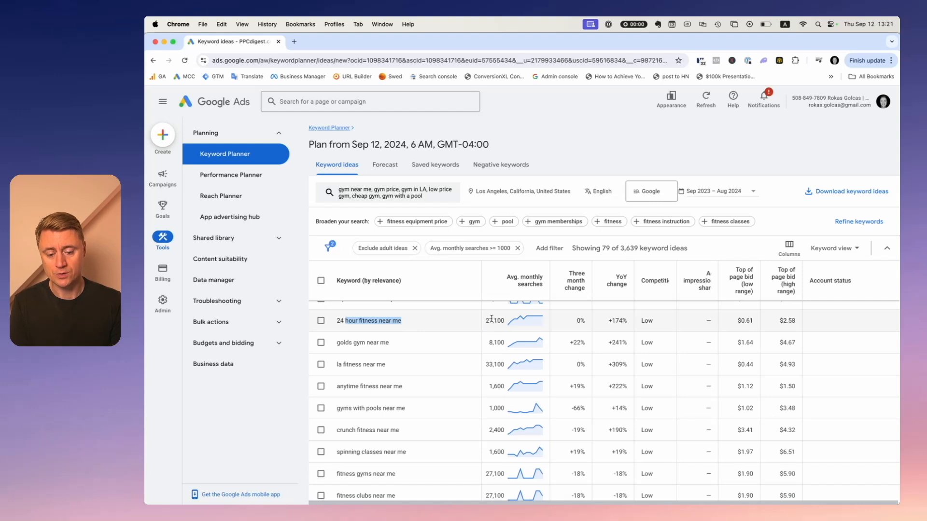
left_click(405, 324)
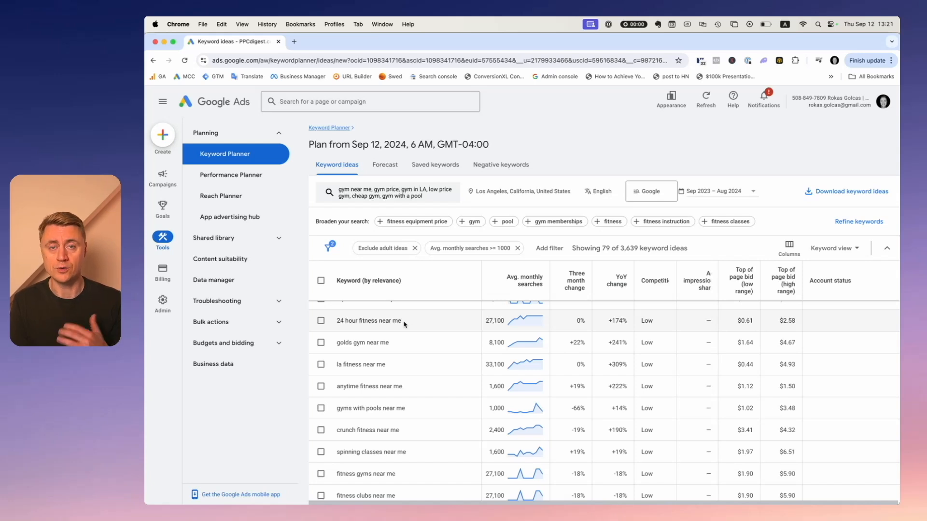
left_click_drag(405, 324, 337, 321)
left_click(347, 320)
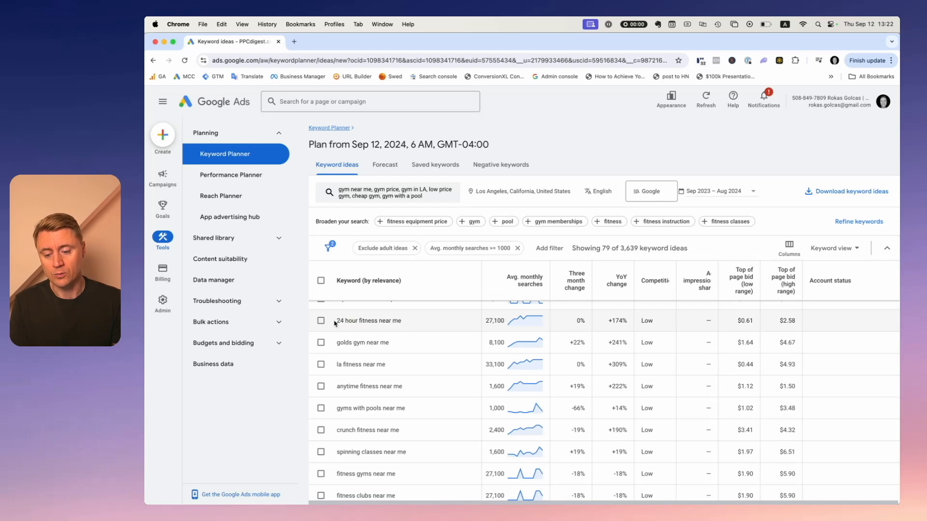
triple_click(408, 322)
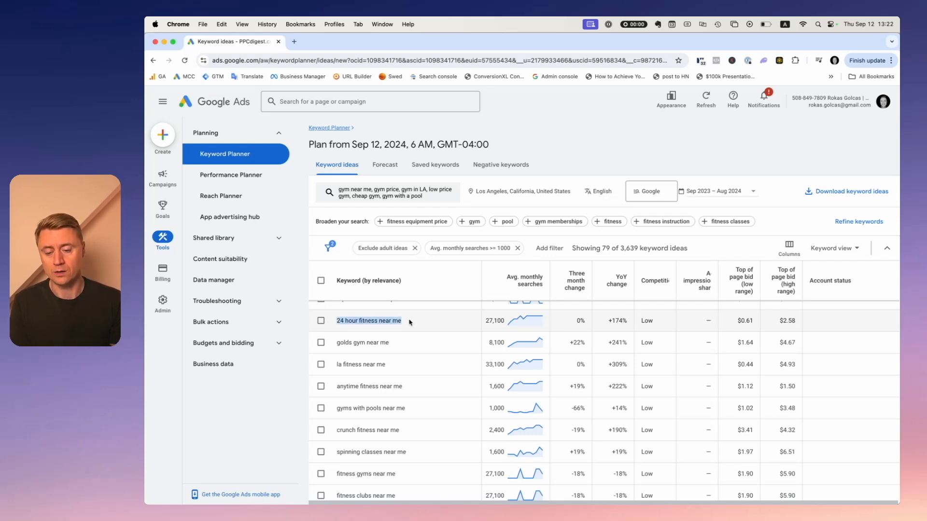
Scroll further through the keyword ideas and highlight gym and fitness near me.
scroll(410, 328, "down", 10)
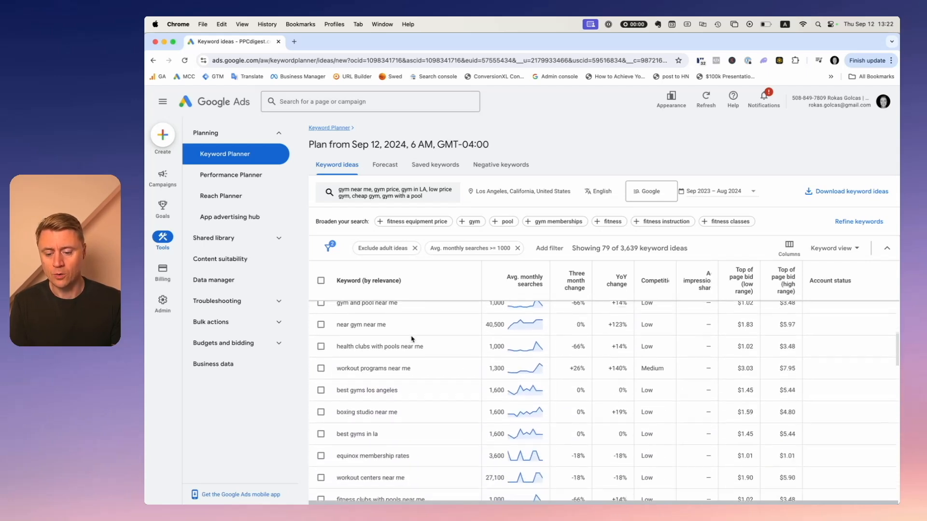
scroll(411, 335, "down", 5)
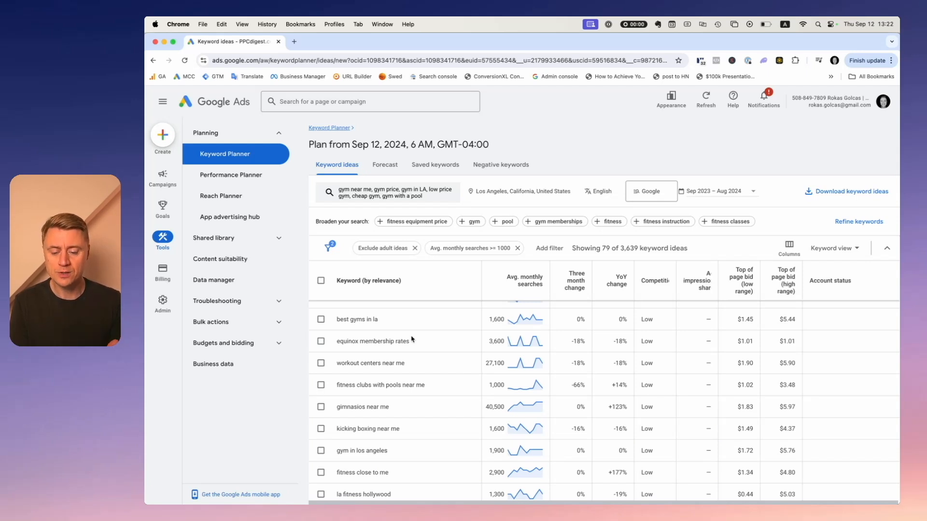
scroll(415, 424, "down", 5)
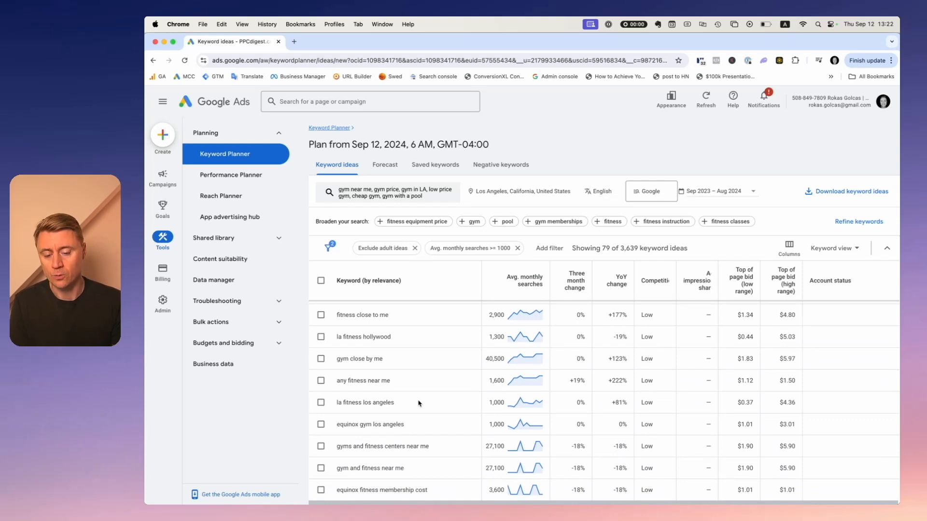
scroll(418, 403, "down", 5)
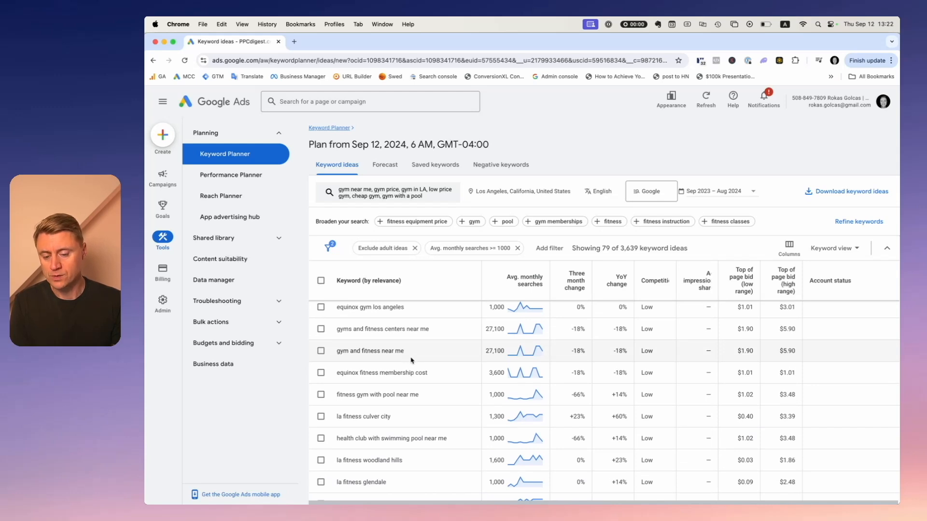
left_click_drag(418, 355, 337, 355)
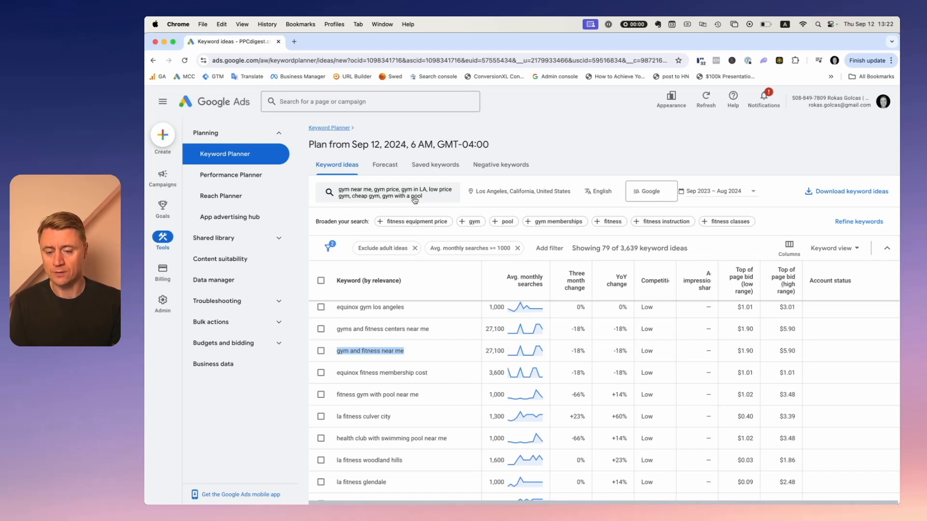
left_click(414, 356)
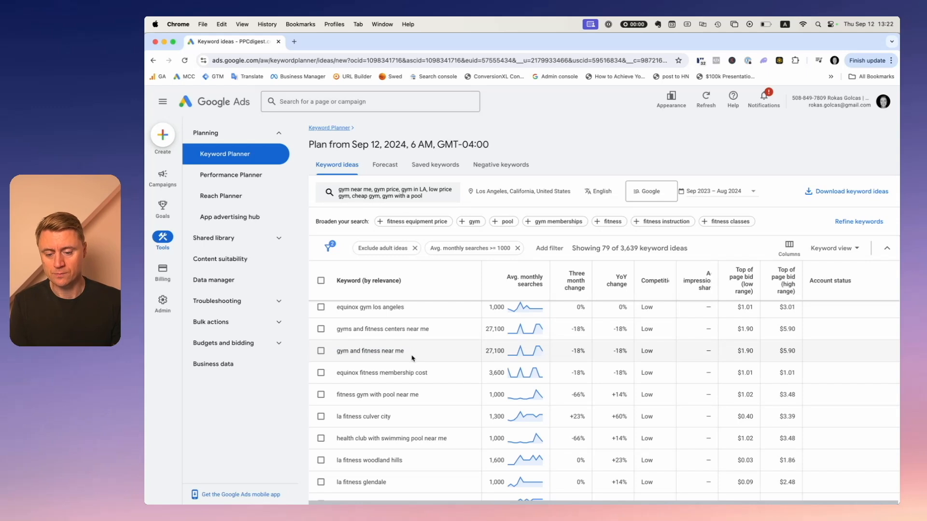
left_click_drag(413, 358, 337, 353)
Highlight la fitness culver city and la fitness glendale while scrolling through the remaining keyword ideas.
scroll(419, 352, "down", 3)
left_click_drag(393, 330, 336, 330)
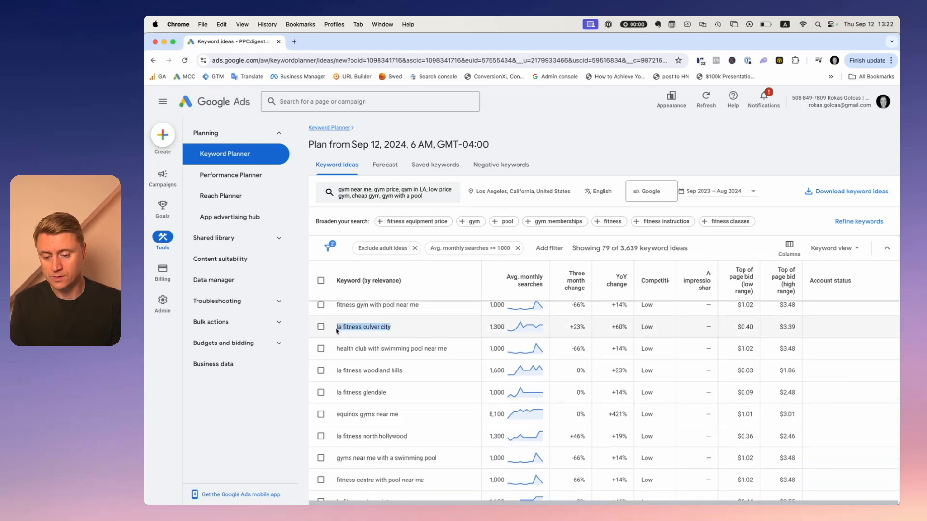
double_click(371, 327)
scroll(421, 337, "down", 2)
left_click_drag(393, 344, 332, 343)
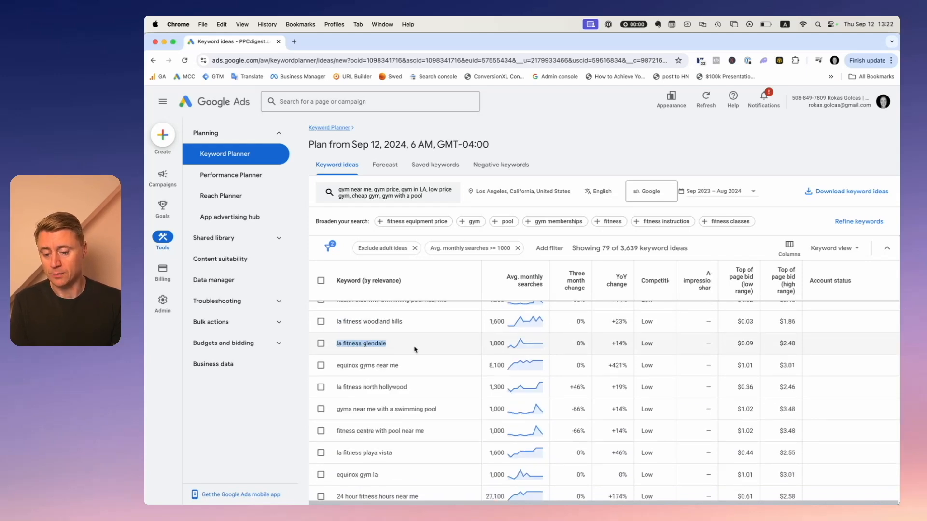
scroll(409, 352, "down", 10)
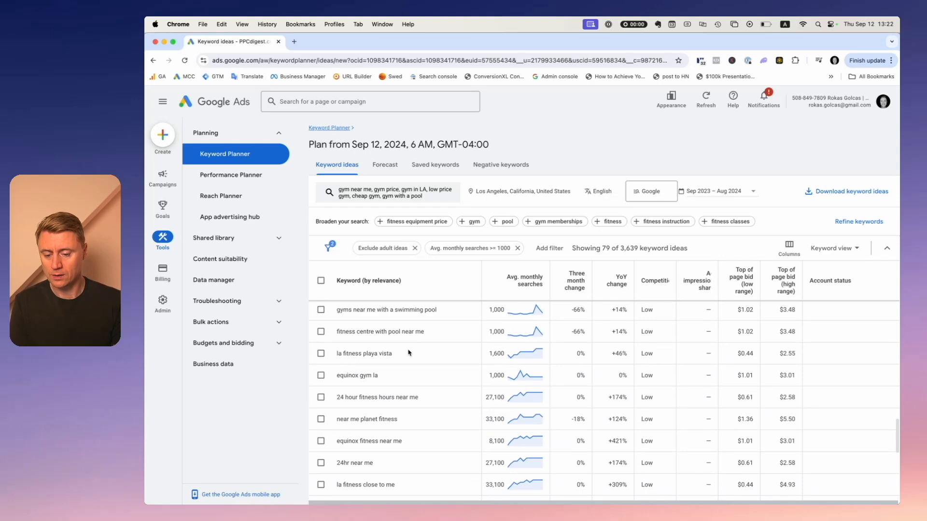
scroll(428, 360, "up", 10)
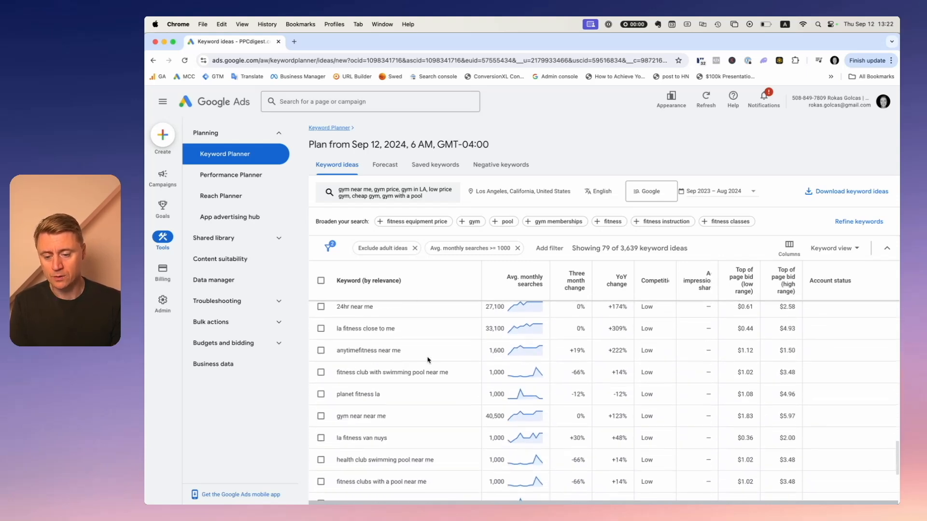
scroll(427, 360, "up", 10)
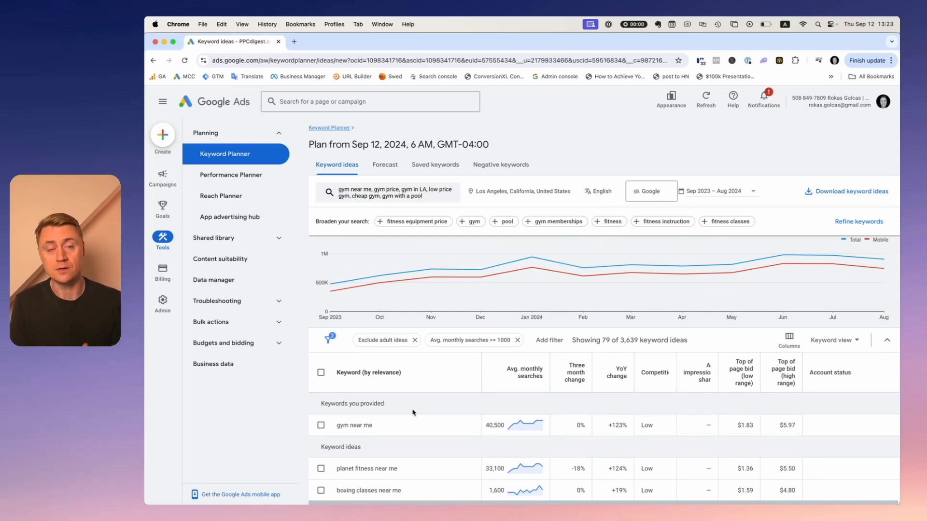
Select ten keyword ideas, including planet fitness near me, workout classes near me, crunch fitness near me and gyms with pools near me.
scroll(413, 413, "down", 3)
left_click(321, 320)
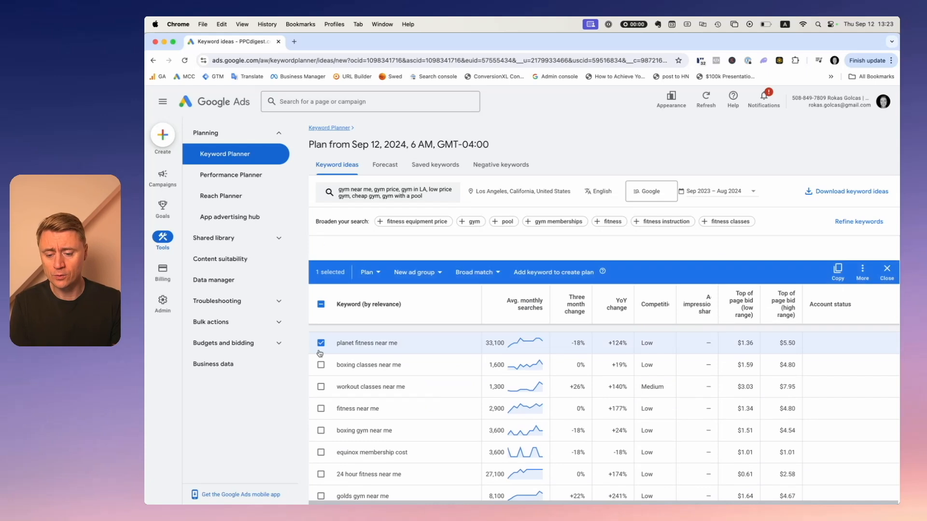
left_click(321, 362)
left_click(321, 385)
left_click(321, 406)
left_click(321, 428)
left_click(321, 450)
left_click(321, 471)
scroll(322, 471, "down", 3)
left_click(321, 412)
left_click(321, 369)
left_click(321, 391)
scroll(461, 388, "down", 1)
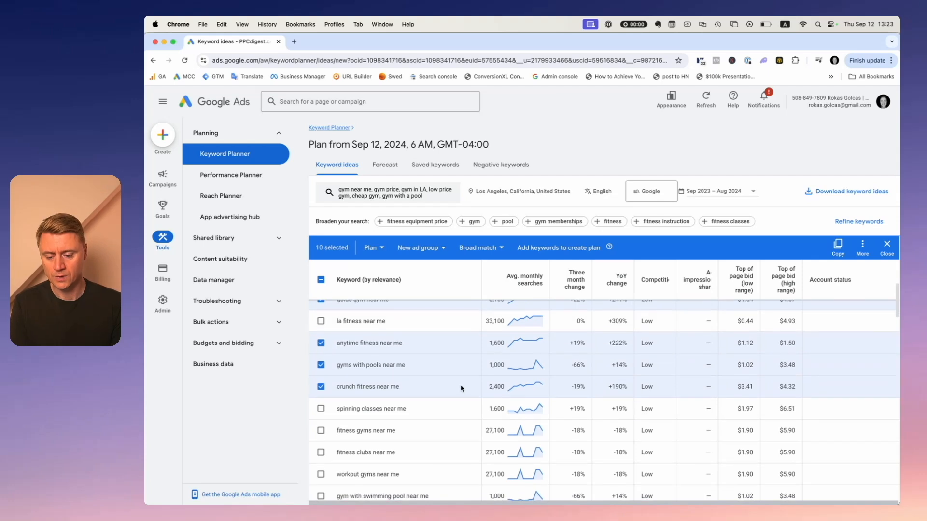
Copy the selected keywords and paste them under Keywords in the Keyword planner column of the Campaign structure spreadsheet.
left_click(838, 246)
key("super+grave")
left_click(299, 181)
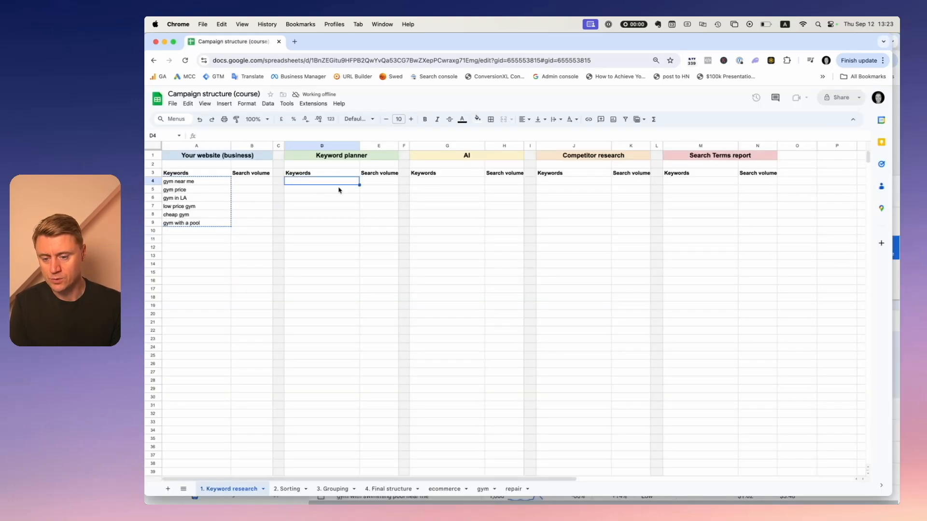
key("super+v")
left_click(337, 272)
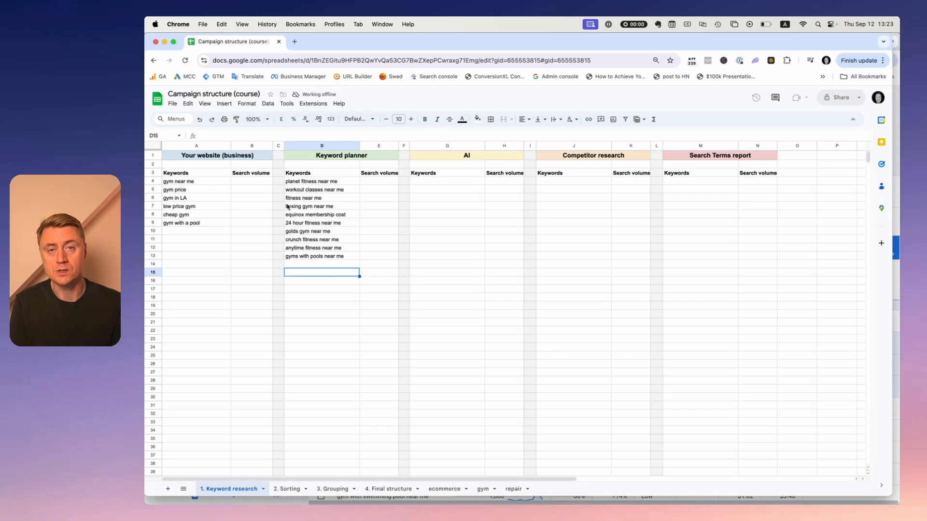
Select the keyword ranges in the business and Keyword planner columns to compare them.
left_click_drag(193, 182, 195, 273)
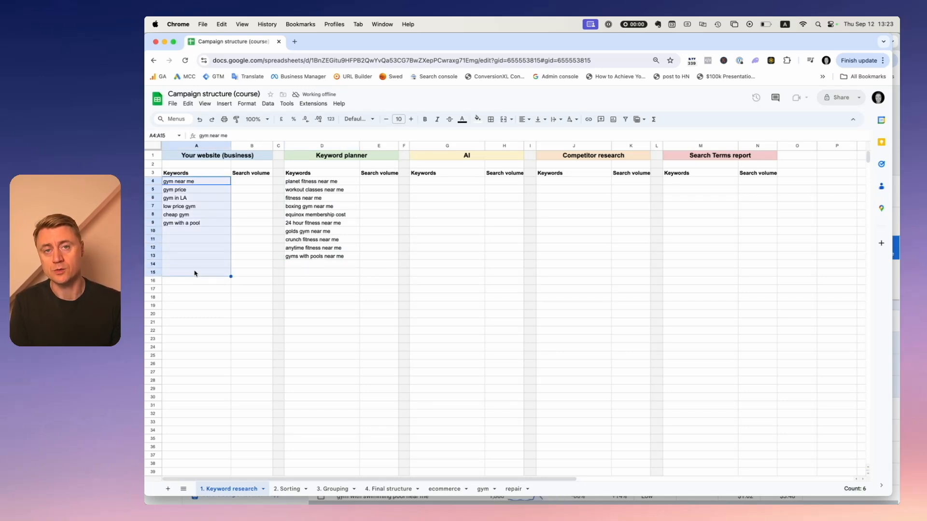
left_click(196, 249)
left_click_drag(188, 181, 178, 426)
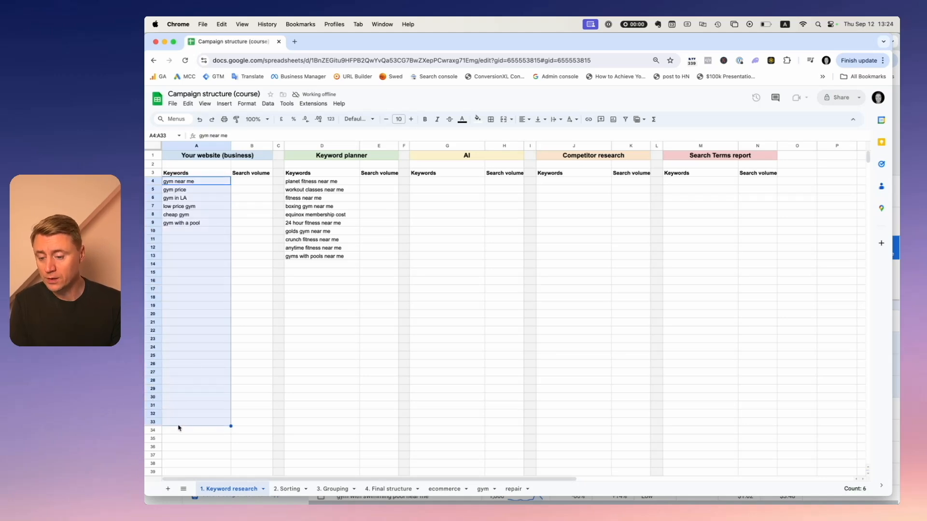
left_click_drag(320, 181, 316, 321)
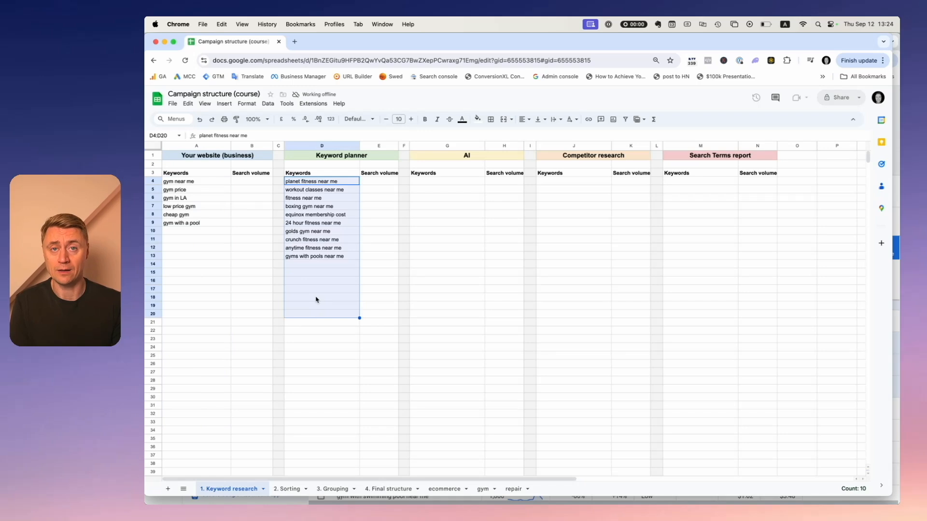
left_click(325, 275)
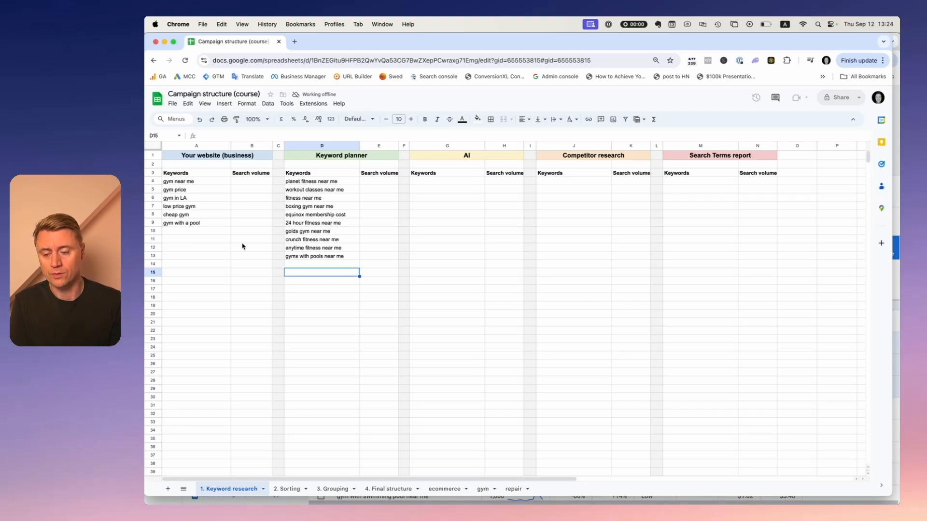
left_click_drag(315, 183, 306, 259)
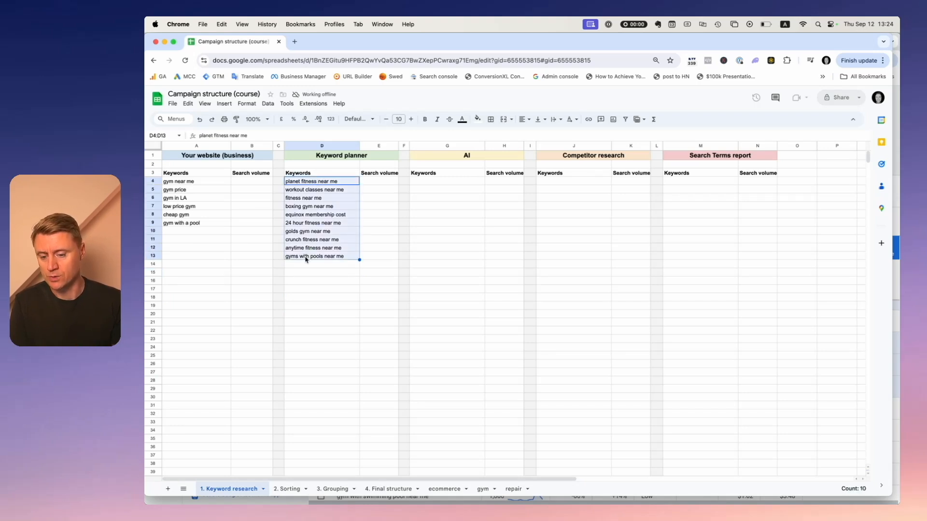
left_click(308, 256)
Delete planet fitness, boxing gym, equinox membership cost, golds gym and crunch fitness keywords from the Keyword planner column.
left_click(312, 248)
left_click(304, 240)
key("Delete")
left_click(306, 232)
key("Delete")
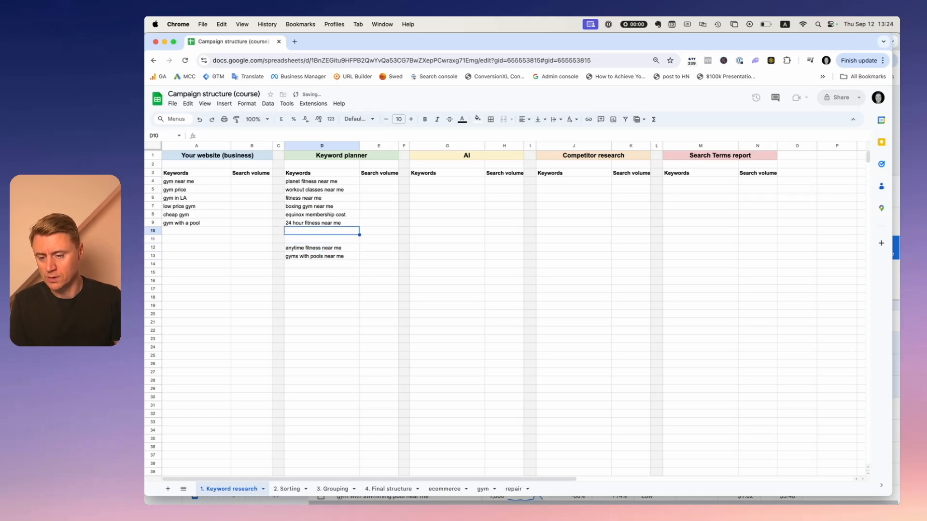
left_click(306, 214)
key("Delete")
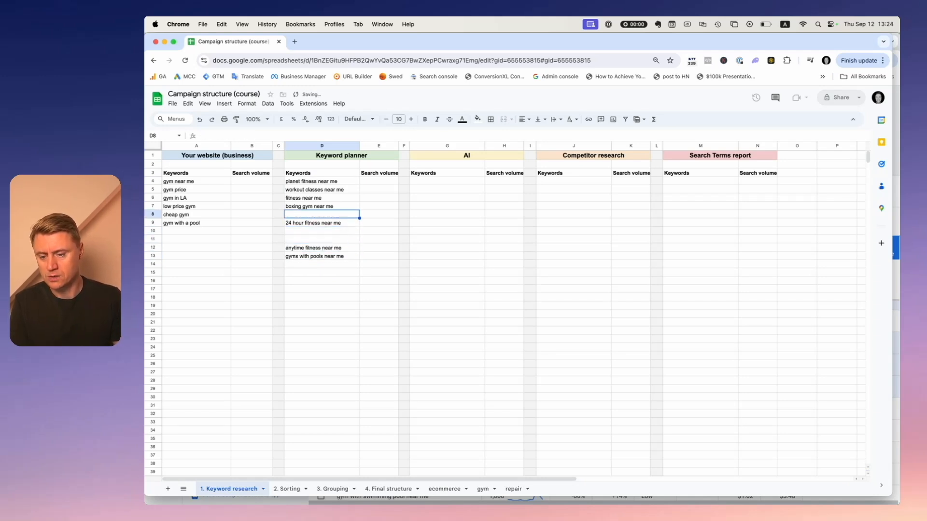
left_click(305, 208)
key("Delete")
left_click(318, 184)
key("Delete")
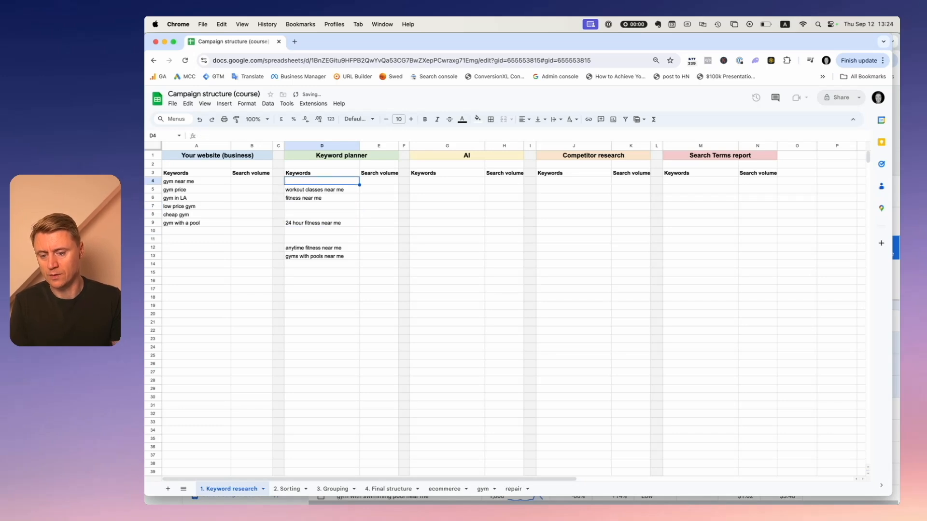
Move 24 hour fitness near me, anytime fitness near me and gyms with pools near me up to close the gaps, clearing leftover cells.
left_click(324, 223)
key("super+shift+Down")
key("super+shift+Down")
left_click_drag(314, 221, 314, 208)
left_click(311, 224)
key("super+x")
left_click_drag(301, 248, 301, 258)
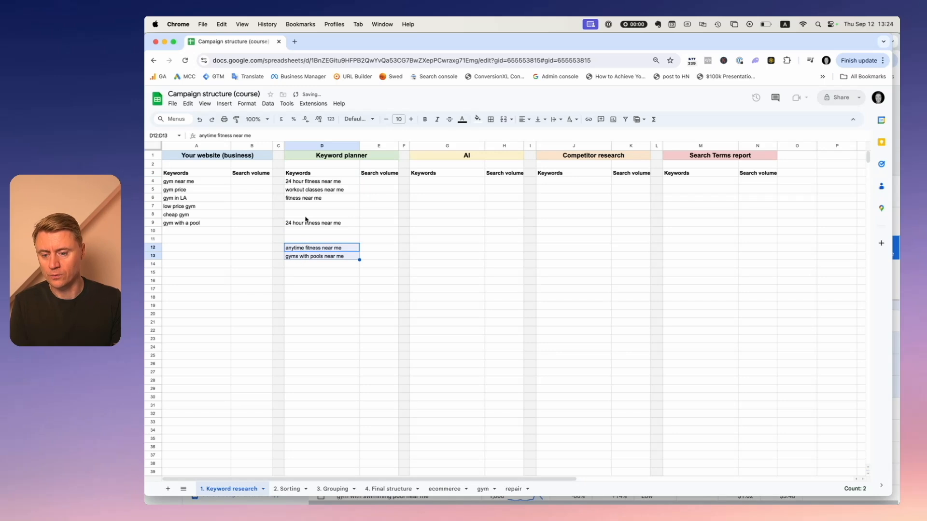
key("super+c")
left_click(306, 207)
key("super+v")
left_click_drag(305, 226, 303, 264)
key("Delete")
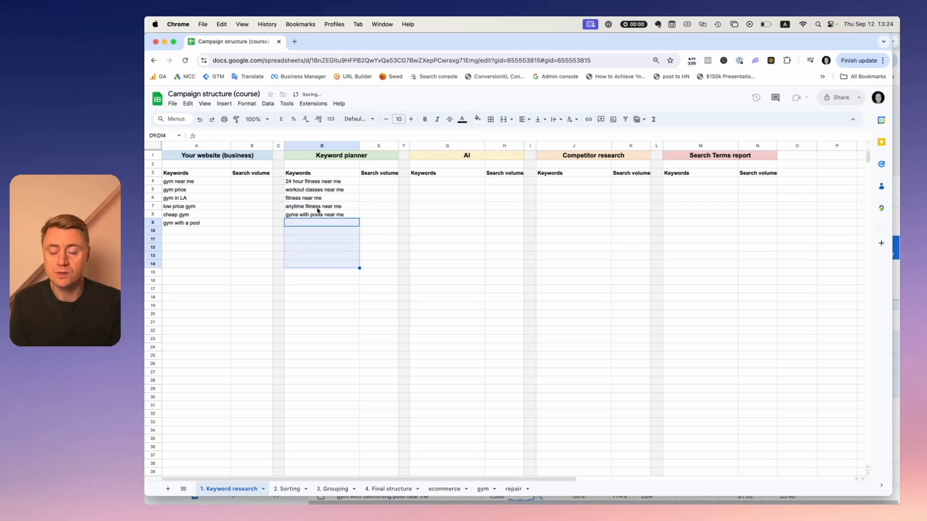
left_click(313, 281)
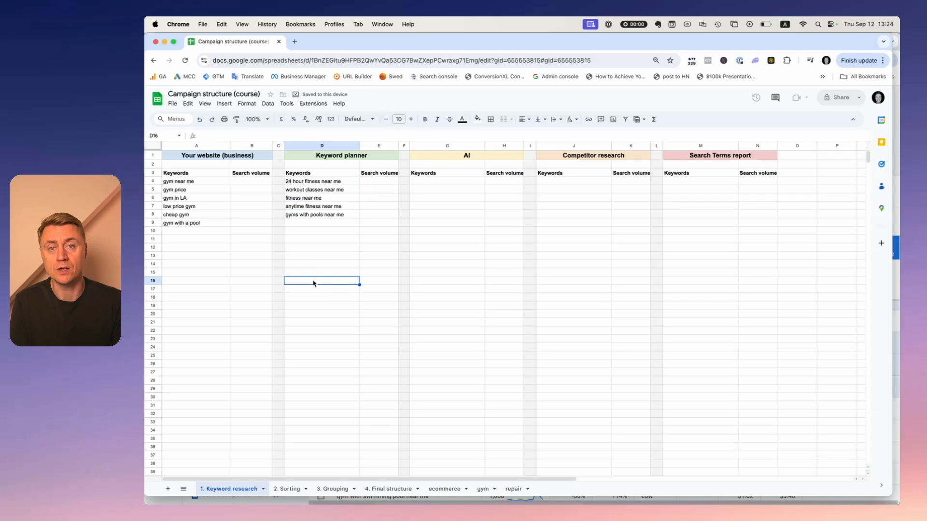
left_click(337, 248)
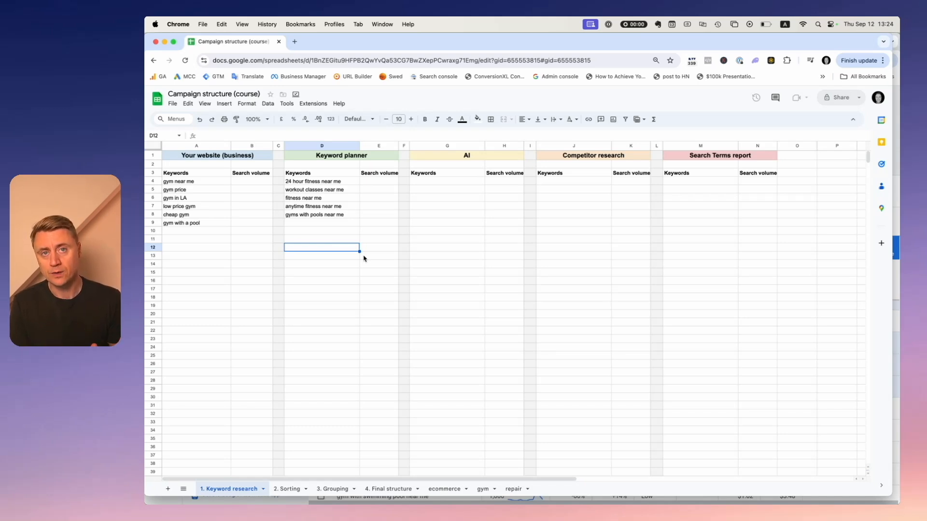
Deselect all the keyword ideas currently selected in Keyword Planner.
left_click_drag(320, 181, 319, 219)
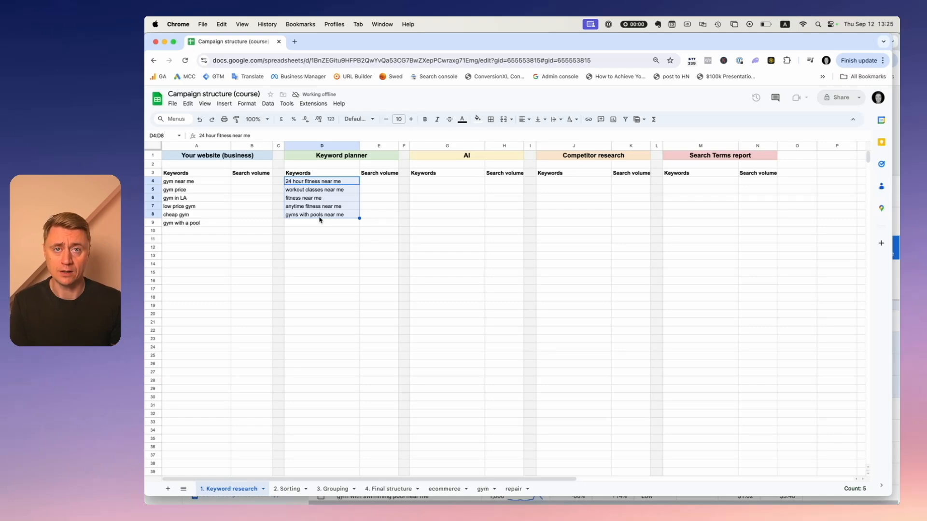
left_click_drag(198, 182, 194, 224)
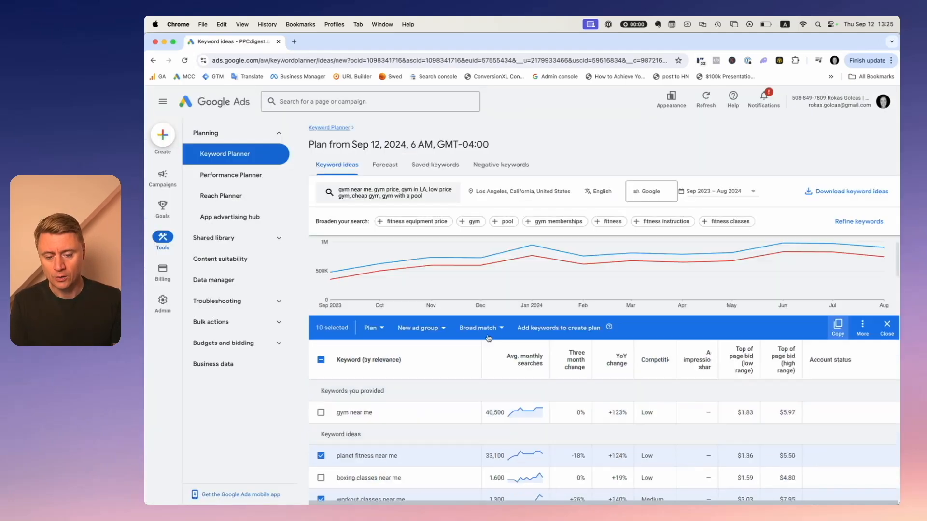
scroll(477, 378, "up", 2)
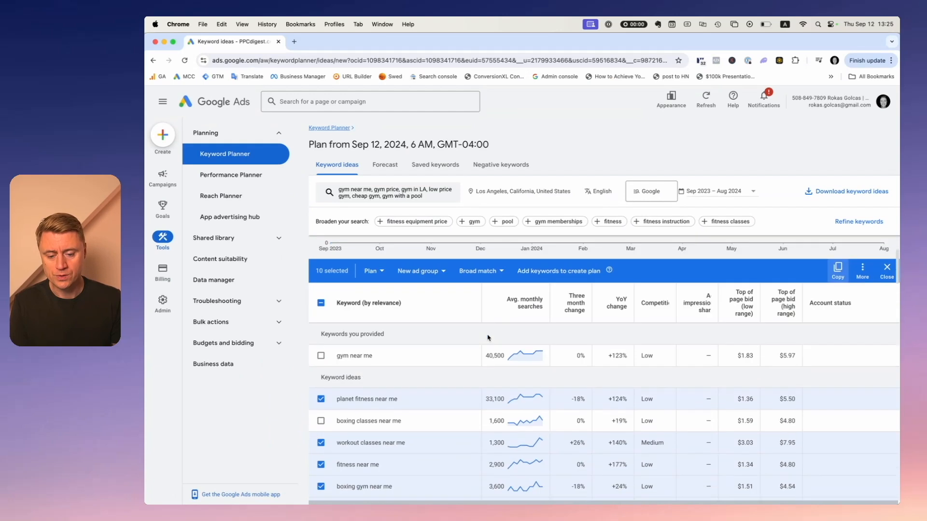
scroll(463, 384, "down", 1)
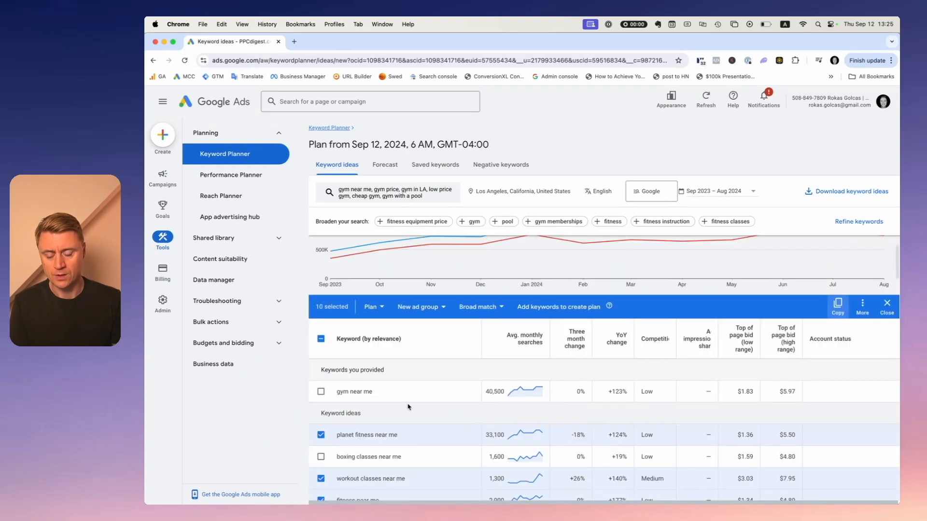
left_click_drag(386, 370, 321, 371)
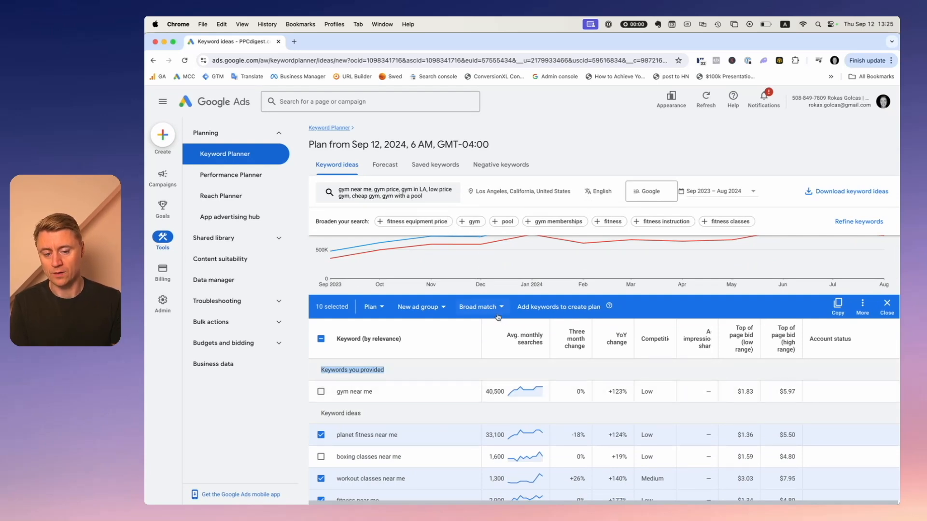
left_click(321, 339)
left_click(321, 338)
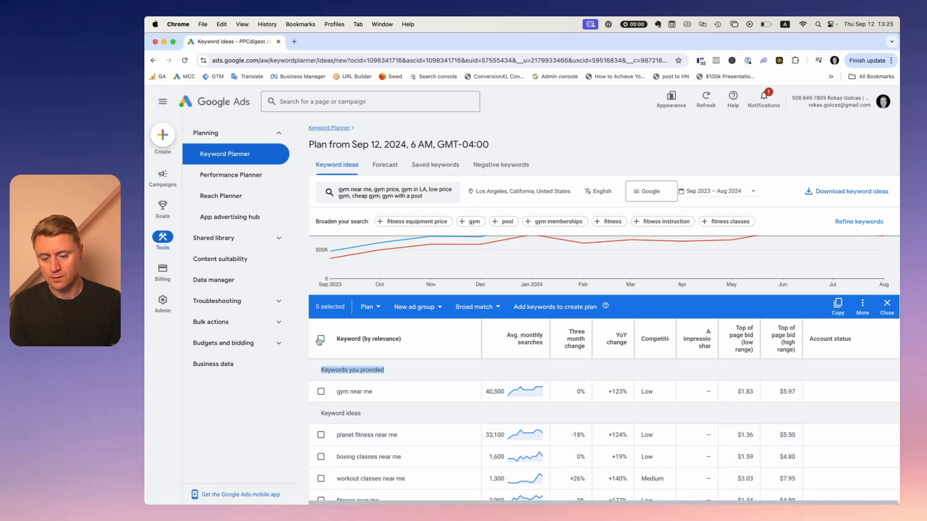
left_click(517, 307)
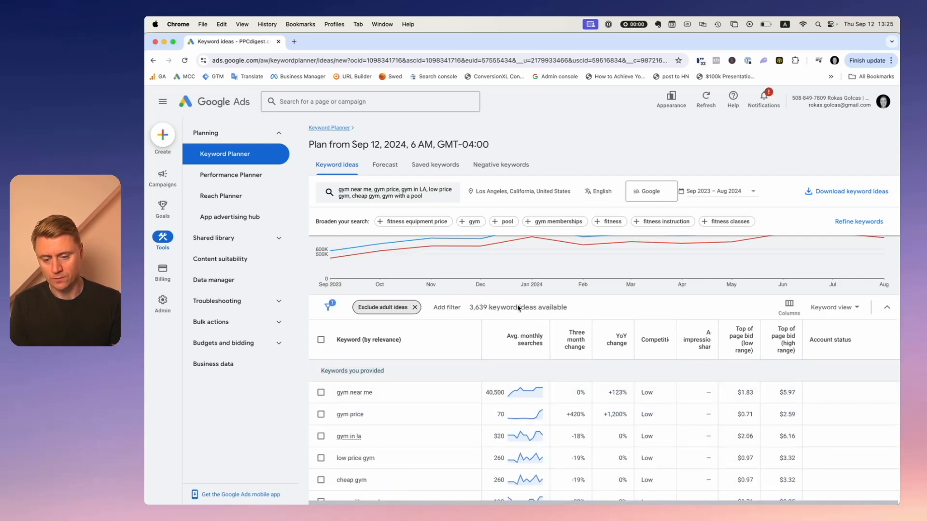
Compare the keywords you provided in Keyword Planner with the business and Keyword planner keywords in the spreadsheet.
scroll(423, 396, "down", 2)
left_click_drag(387, 439, 333, 333)
left_click(333, 333)
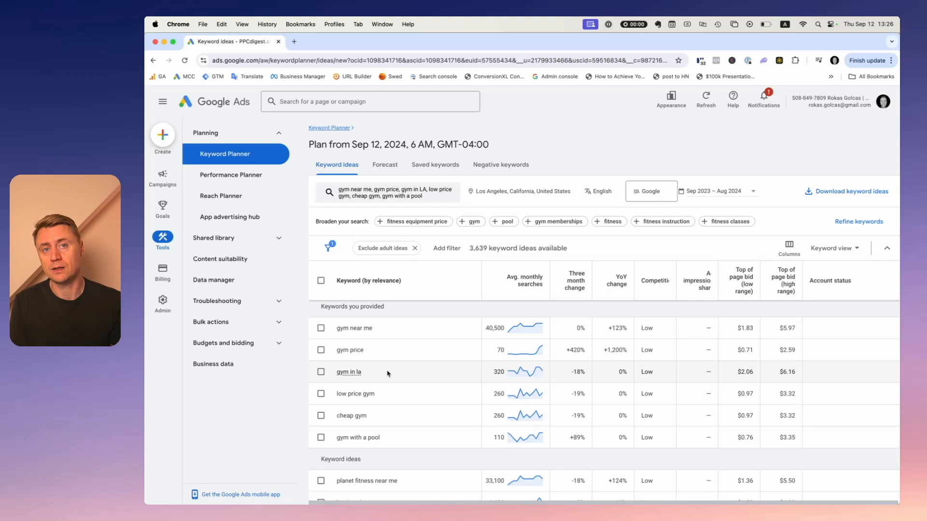
left_click_drag(384, 437, 330, 341)
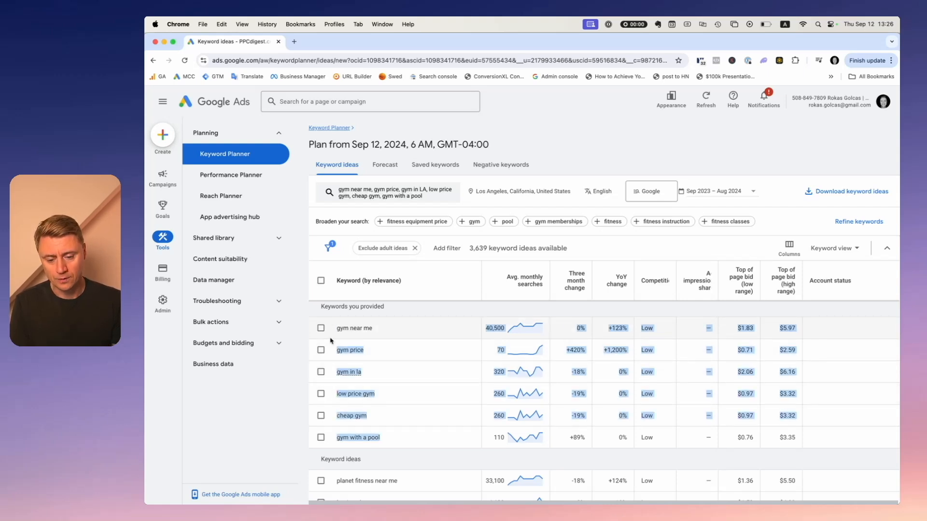
left_click(401, 407)
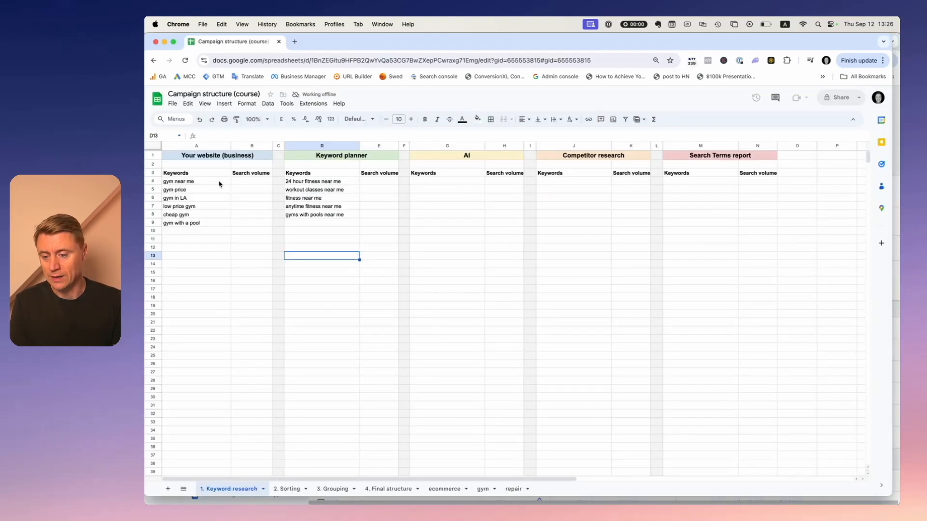
left_click_drag(193, 208, 189, 224)
left_click_drag(199, 180, 195, 200)
left_click_drag(245, 182, 244, 222)
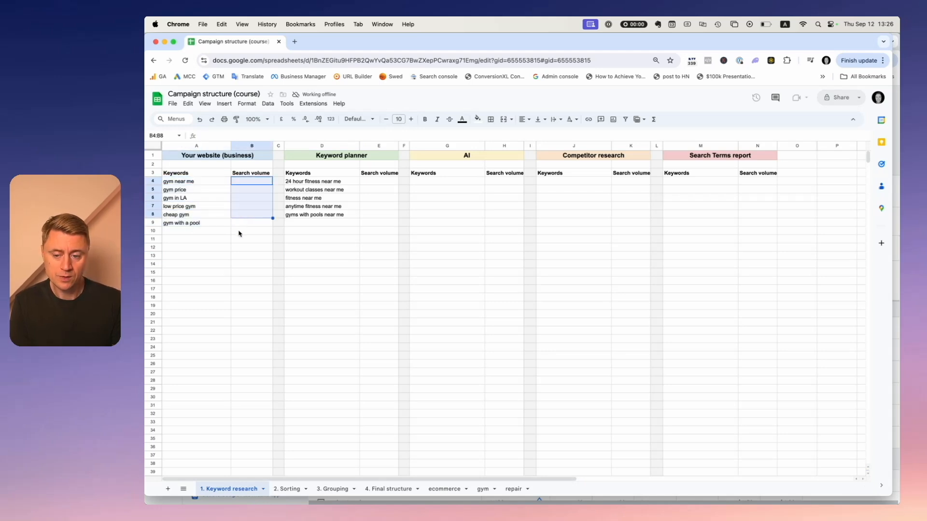
left_click(239, 246)
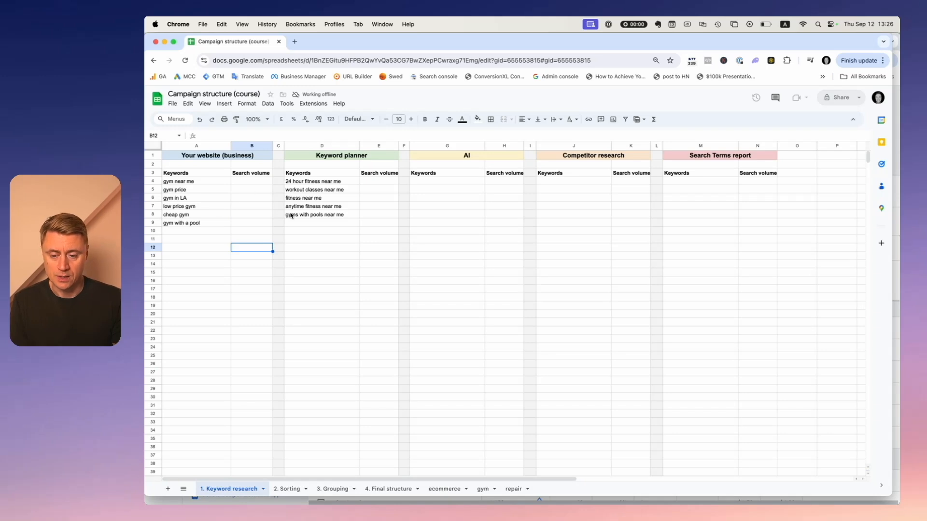
left_click_drag(321, 185, 317, 224)
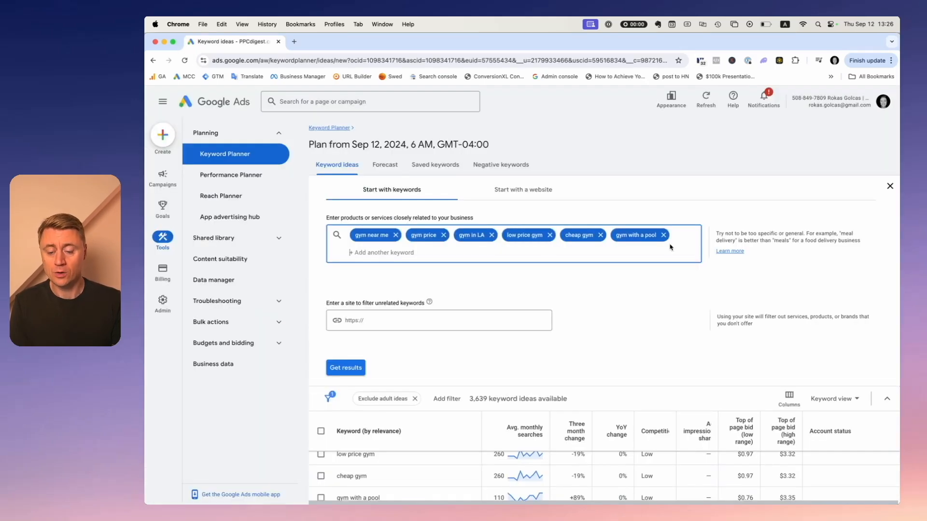
Remove every seed keyword except gym with a pool and get new keyword results.
left_click(599, 235)
left_click(549, 235)
left_click(492, 235)
left_click(443, 235)
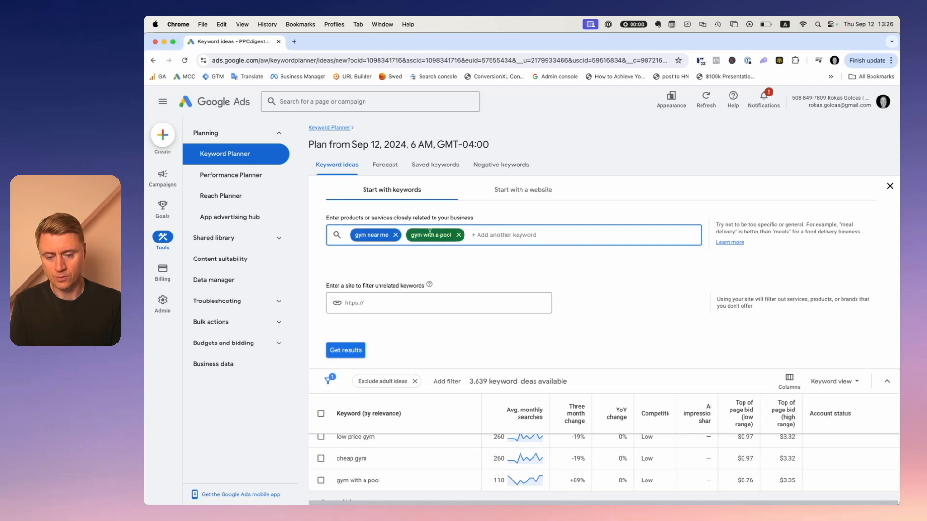
left_click(395, 235)
left_click(347, 351)
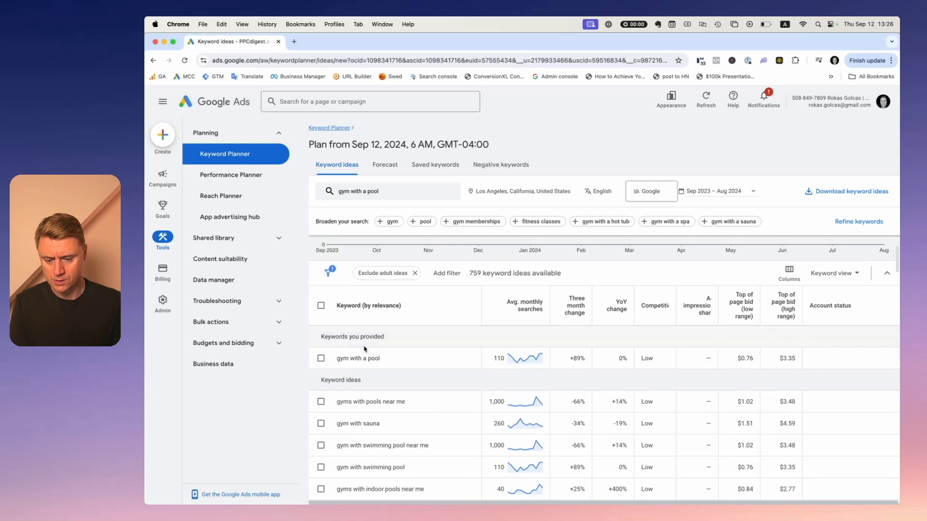
Scroll through the gym with a pool keyword ideas, highlighting pool, sauna and jacuzzi related keywords.
scroll(484, 365, "down", 2)
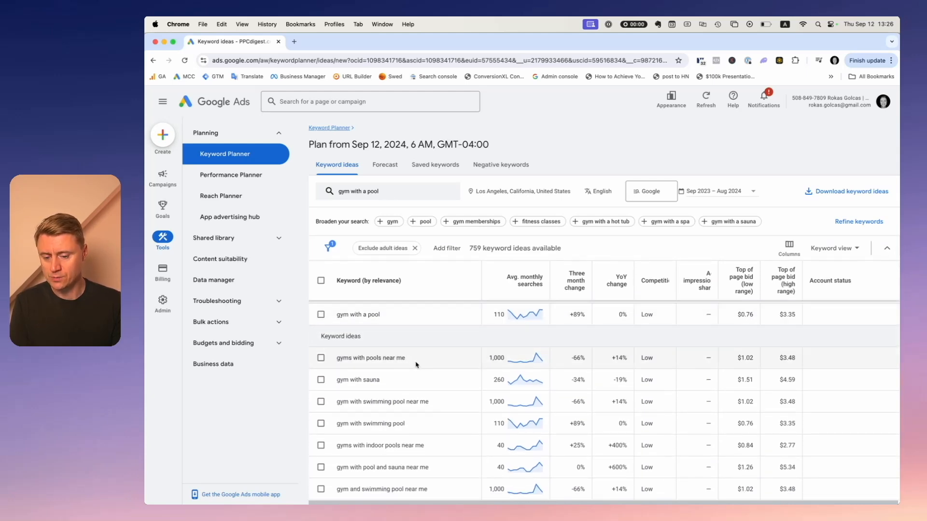
left_click_drag(418, 361, 337, 361)
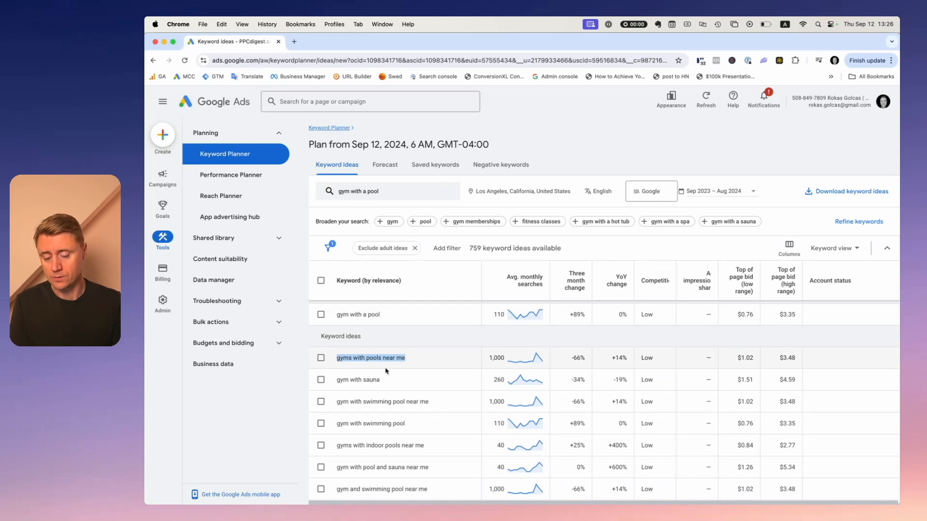
left_click_drag(413, 361, 363, 379)
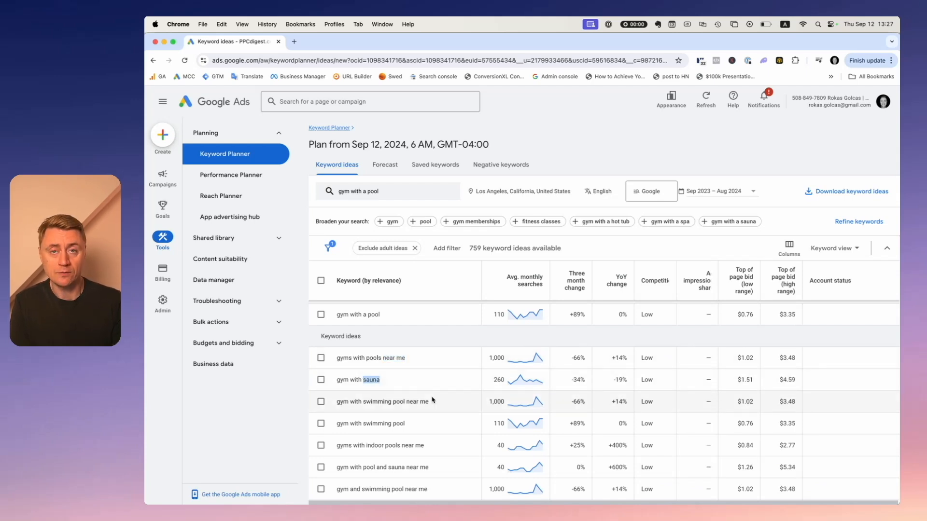
left_click_drag(440, 402, 336, 402)
scroll(445, 401, "down", 1)
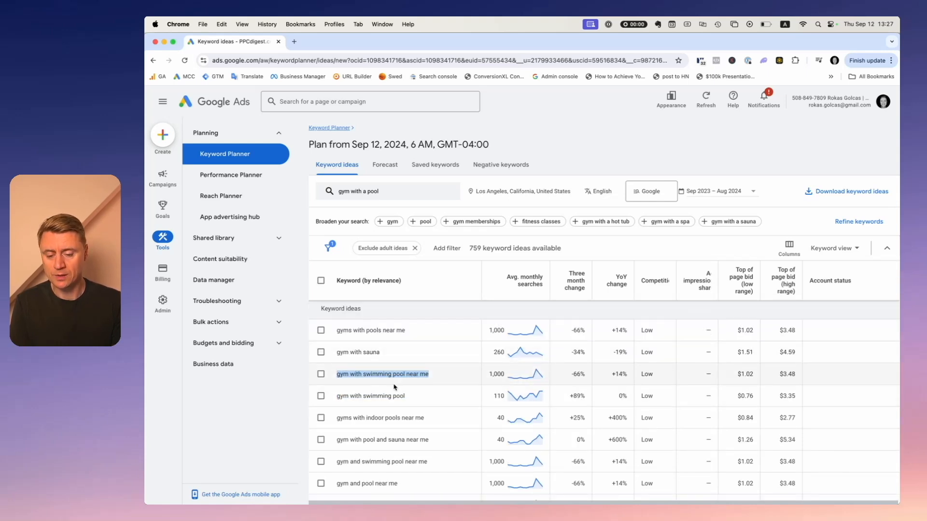
scroll(395, 376, "down", 5)
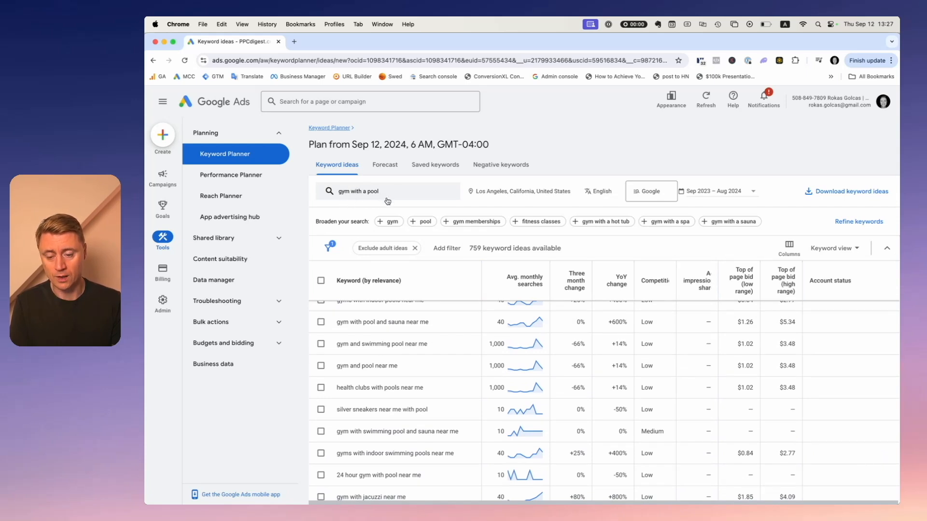
scroll(447, 414, "down", 5)
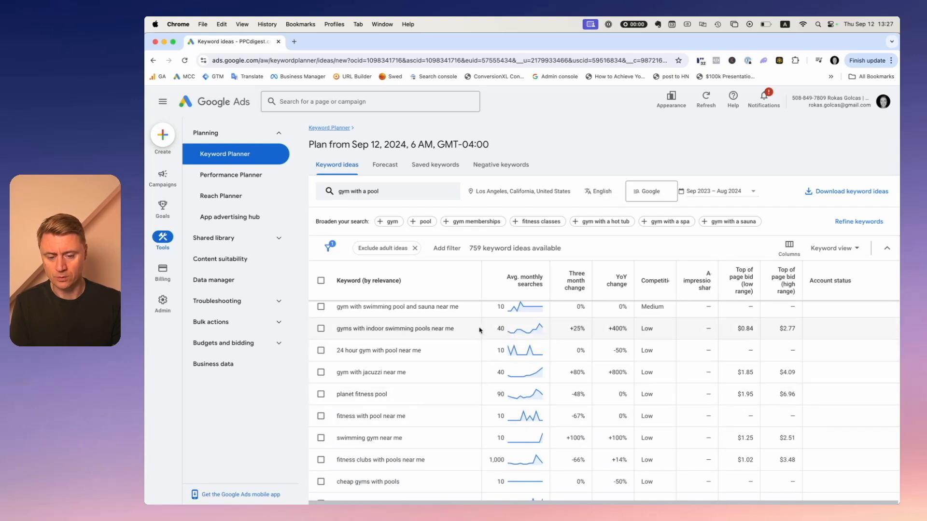
scroll(467, 415, "down", 2)
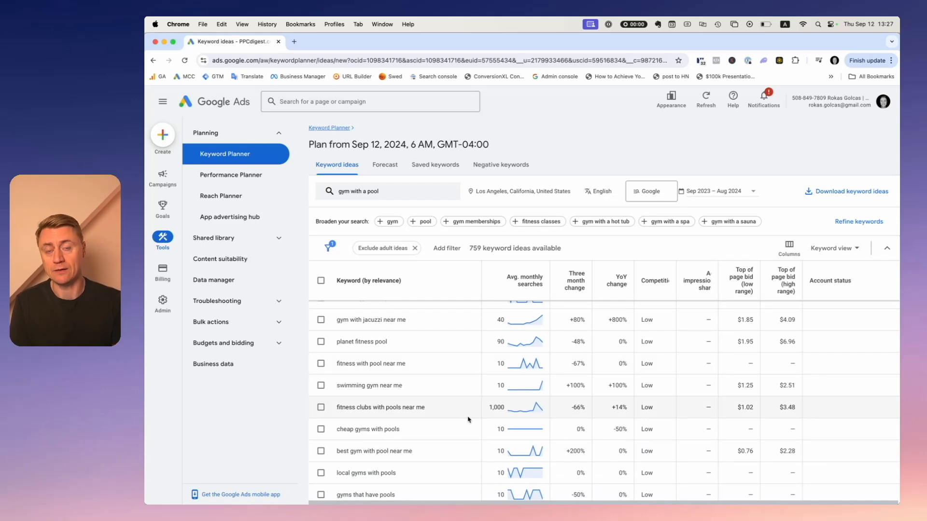
scroll(467, 420, "up", 4)
left_click_drag(408, 414, 337, 414)
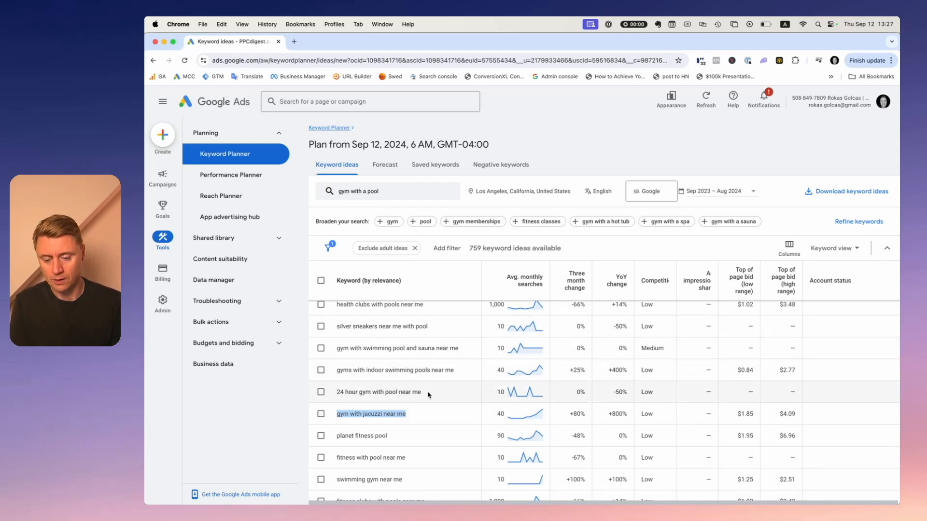
Examine the monthly search trends and volumes of the pool-related keyword ideas.
scroll(428, 394, "up", 10)
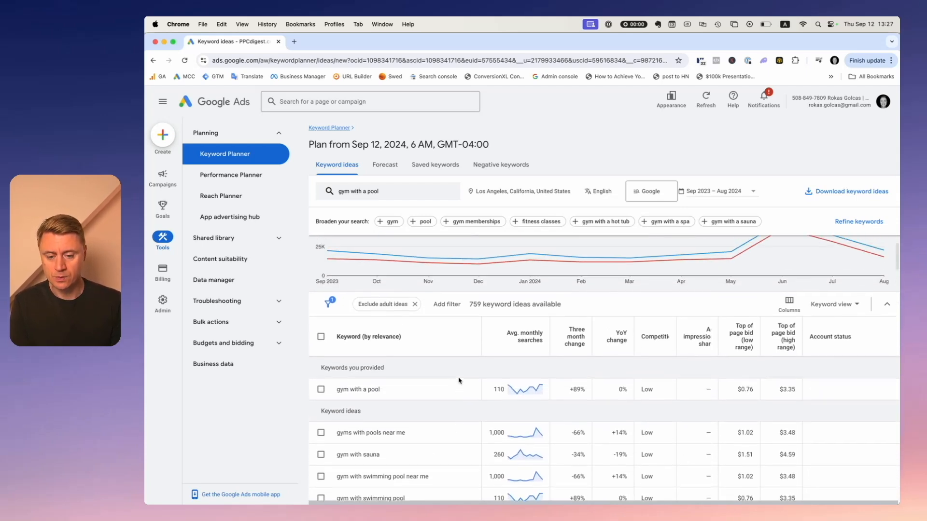
scroll(459, 381, "up", 2)
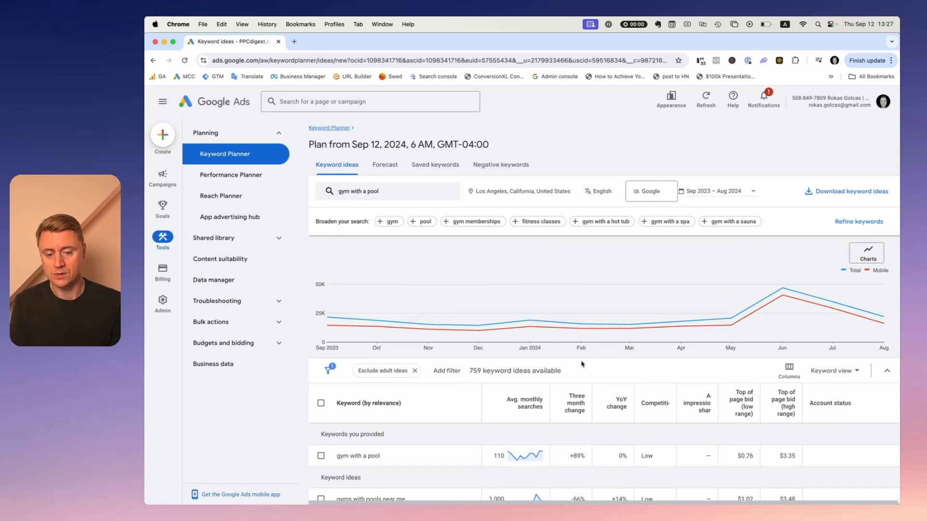
scroll(582, 364, "down", 5)
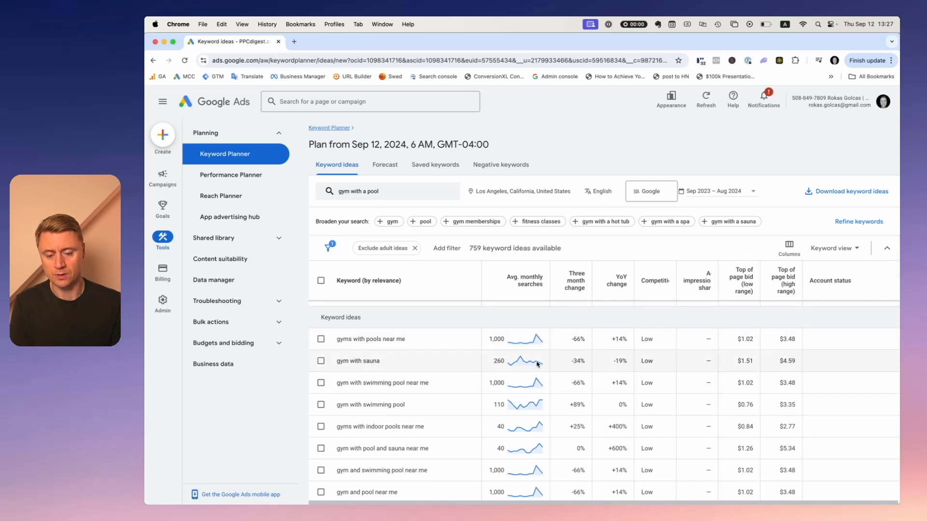
mouse_move(537, 364)
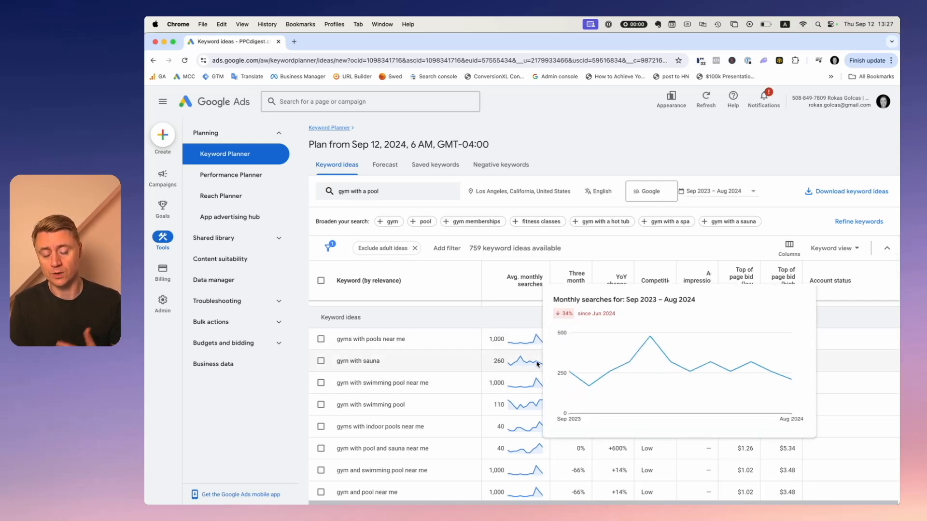
scroll(531, 386, "down", 2)
mouse_move(526, 426)
scroll(528, 410, "down", 3)
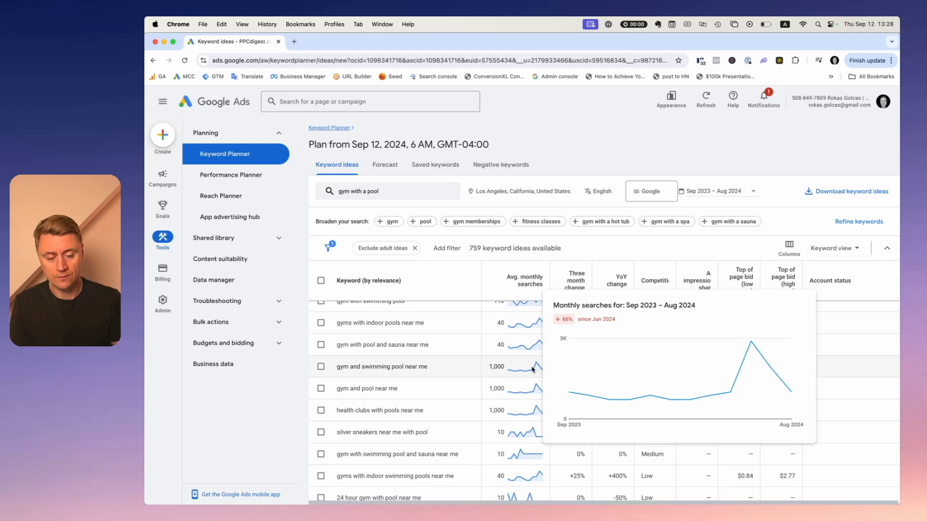
scroll(526, 381, "down", 2)
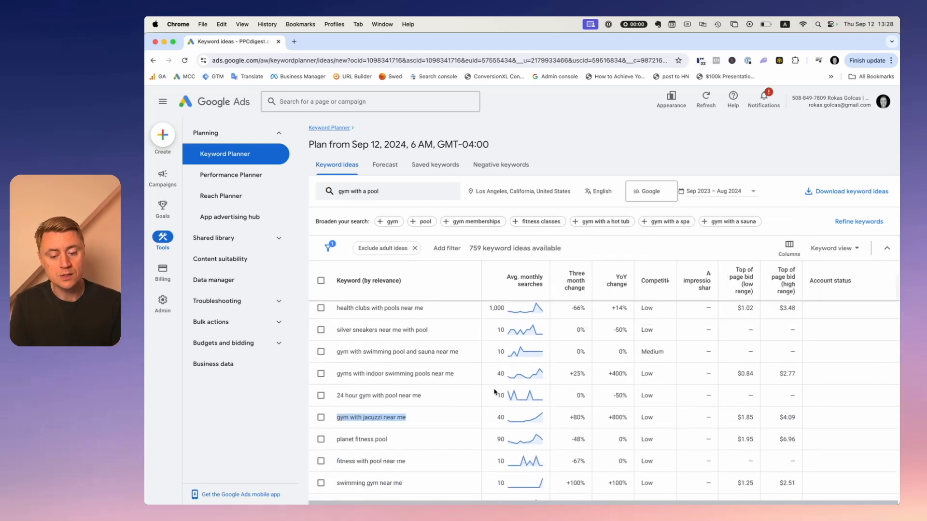
scroll(518, 392, "down", 3)
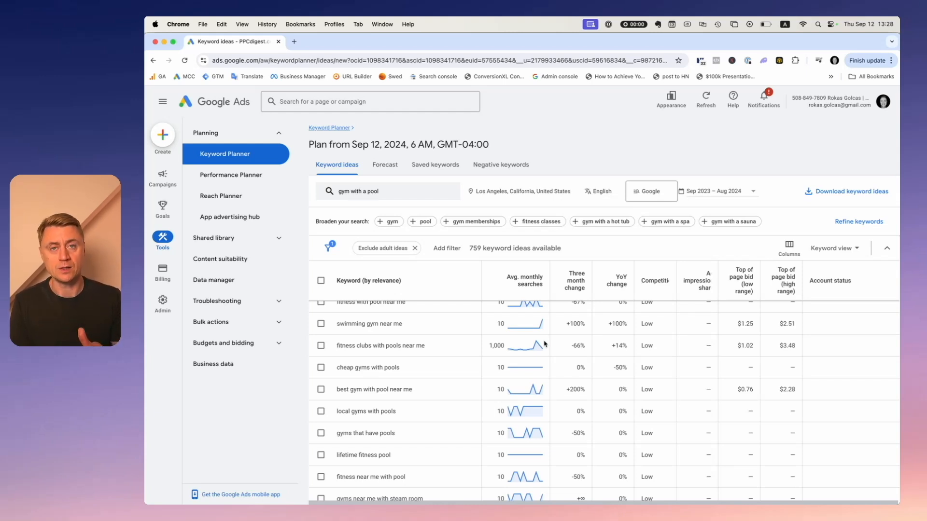
scroll(507, 347, "up", 5)
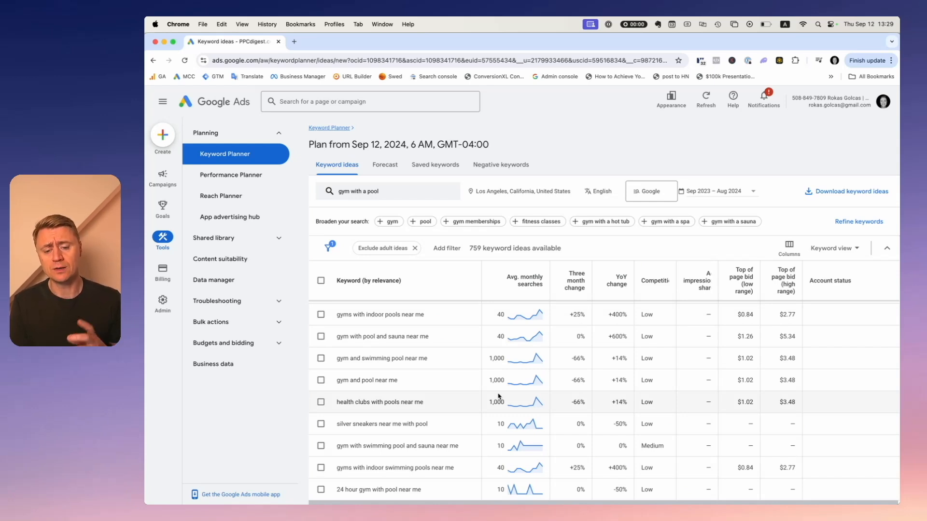
mouse_move(516, 400)
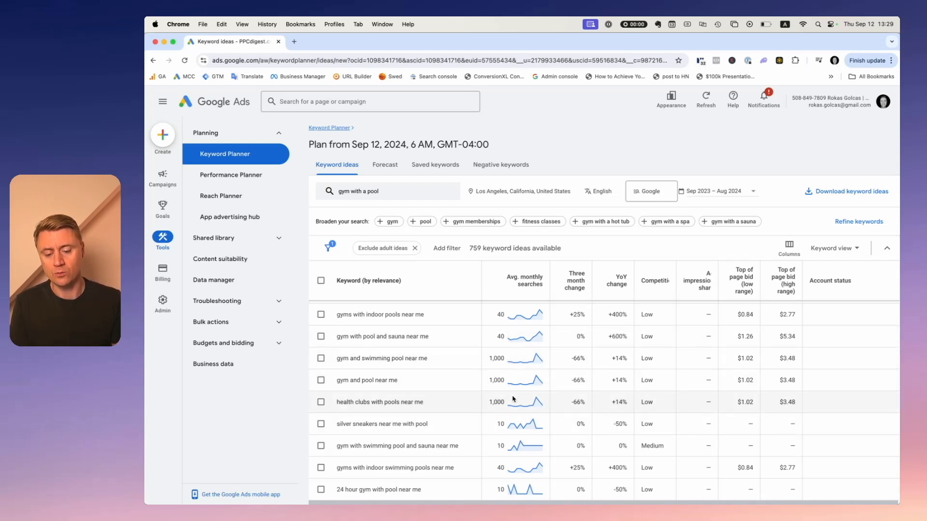
scroll(514, 401, "down", 1)
scroll(515, 400, "up", 5)
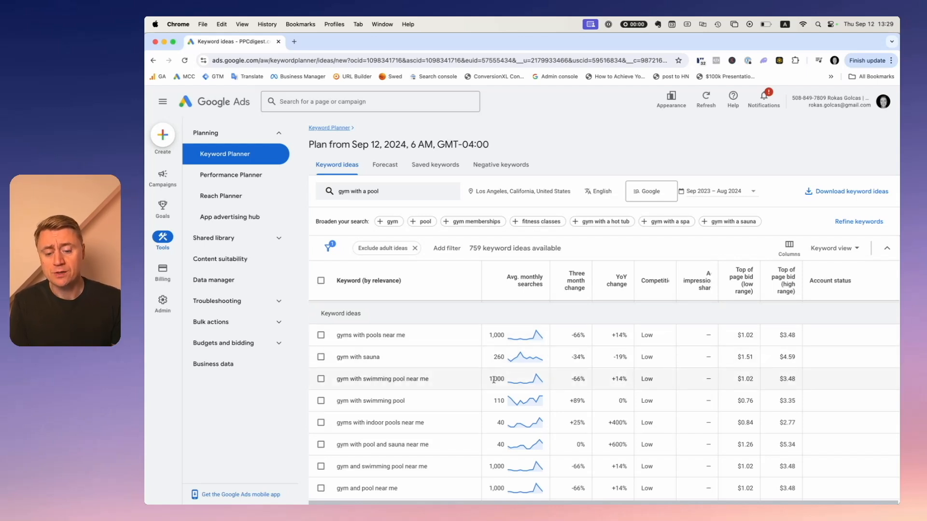
scroll(494, 380, "down", 3)
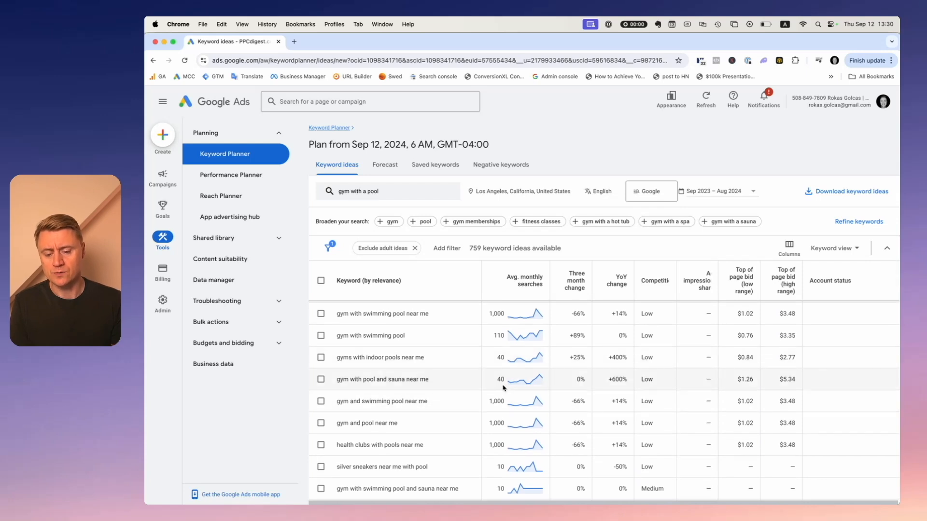
double_click(500, 357)
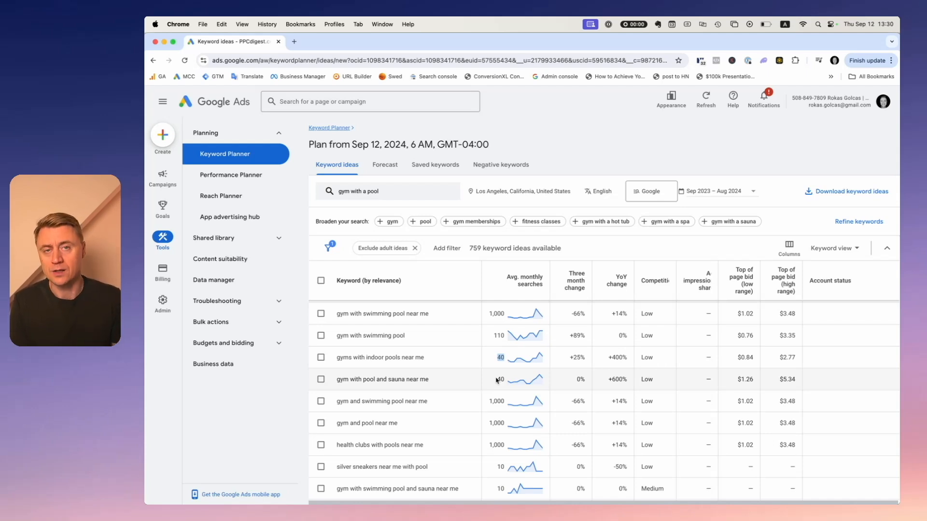
scroll(497, 381, "up", 3)
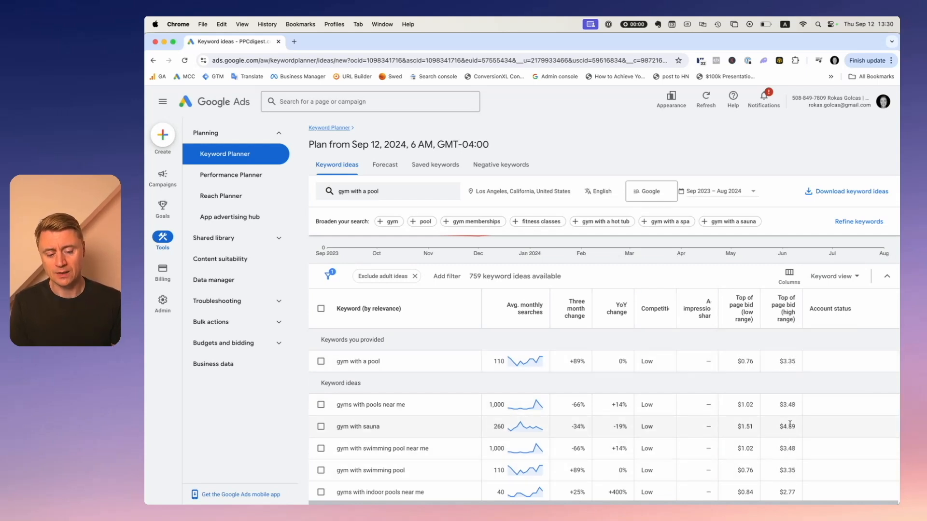
Review the top-of-page bid ranges of the pool-related keyword ideas while scrolling through the results.
left_click_drag(799, 427, 780, 425)
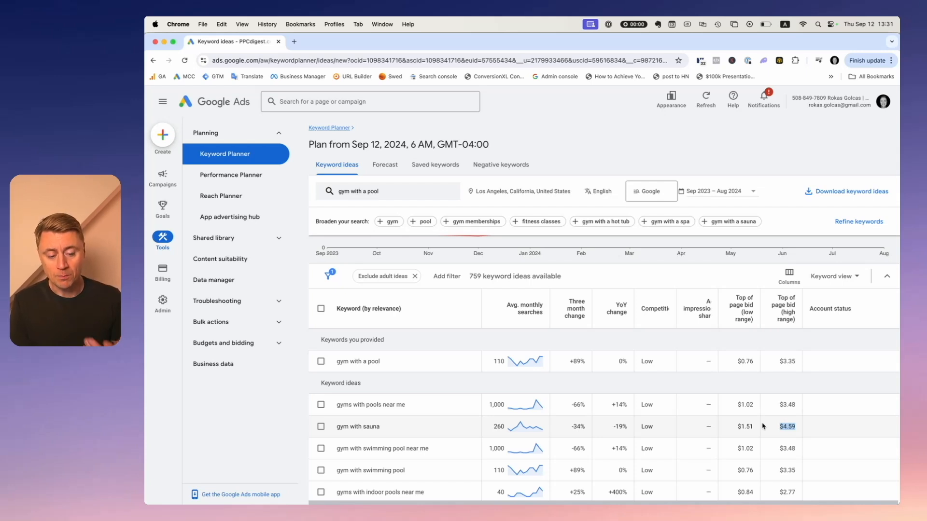
left_click(764, 426)
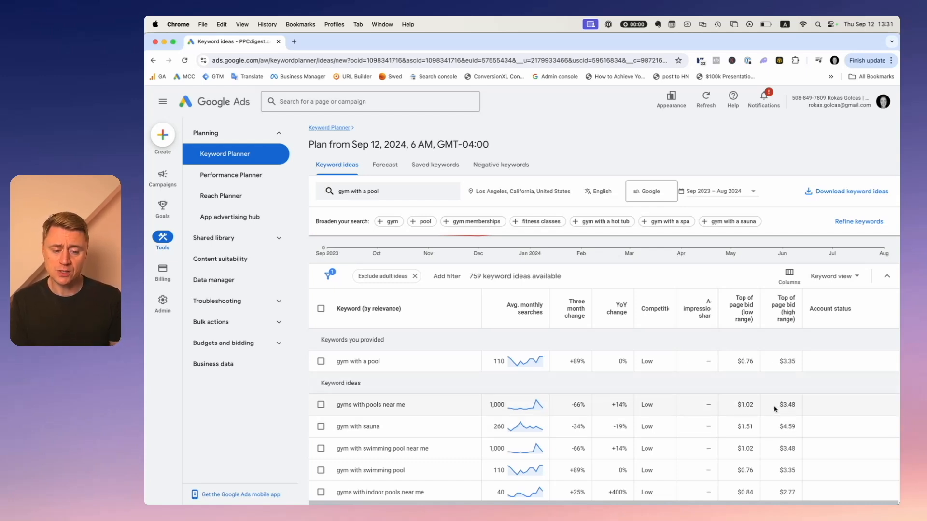
scroll(771, 405, "down", 3)
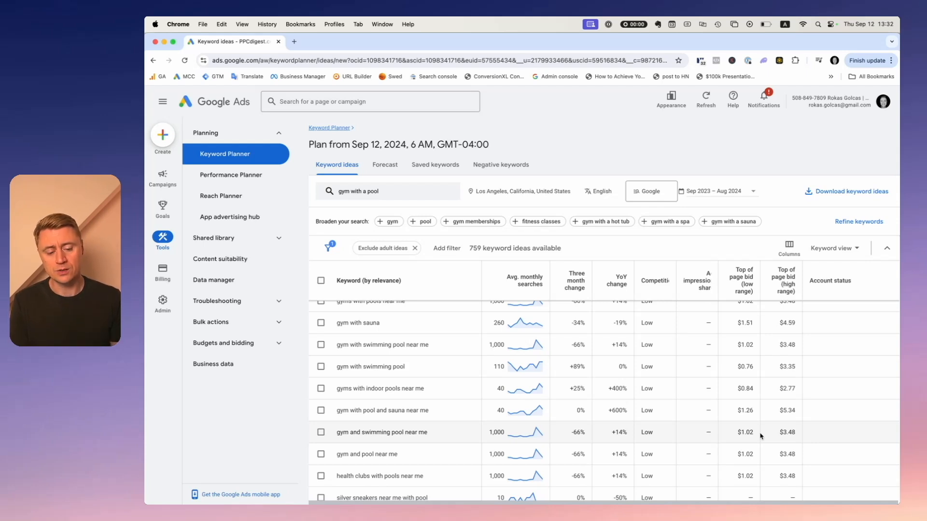
left_click_drag(795, 436, 776, 436)
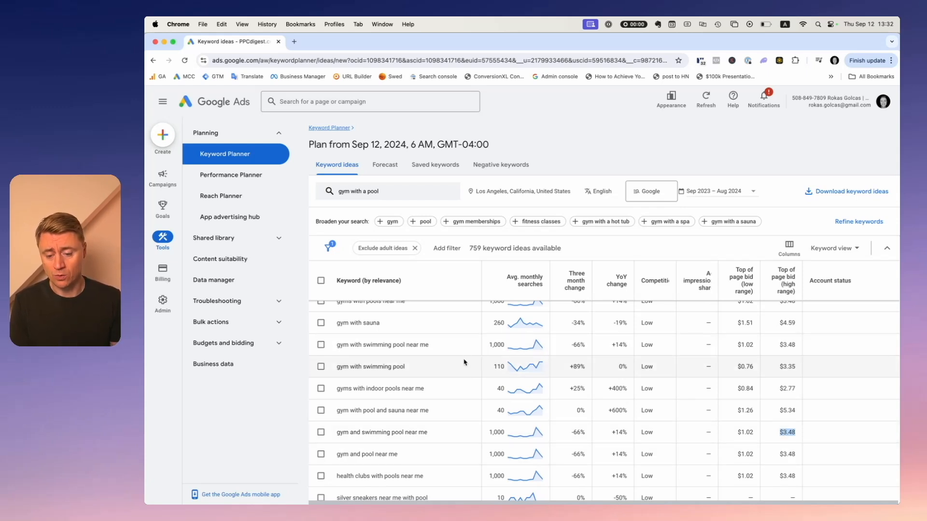
scroll(765, 403, "down", 1)
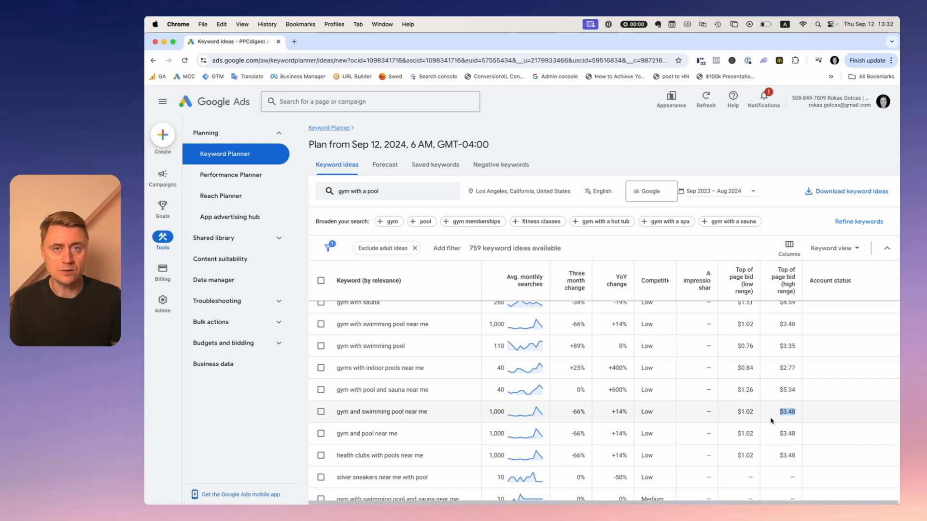
scroll(771, 421, "up", 3)
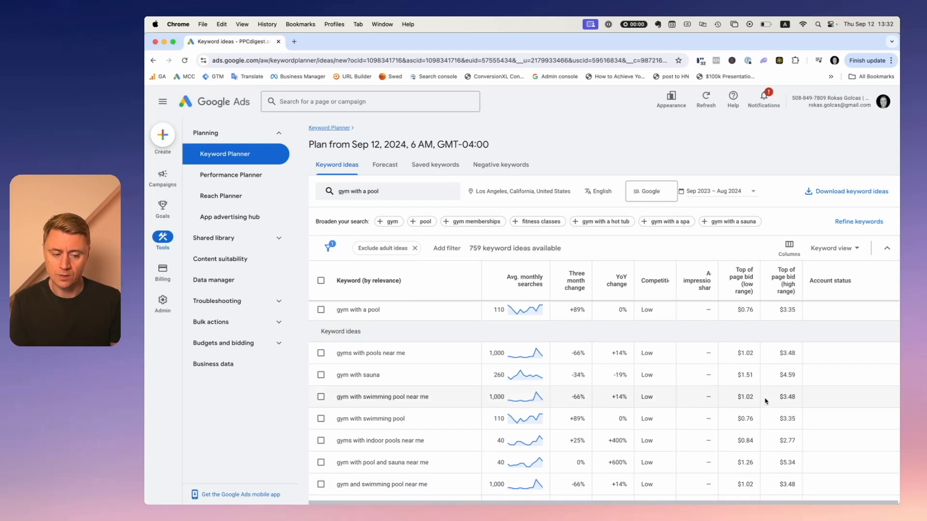
scroll(767, 398, "up", 5)
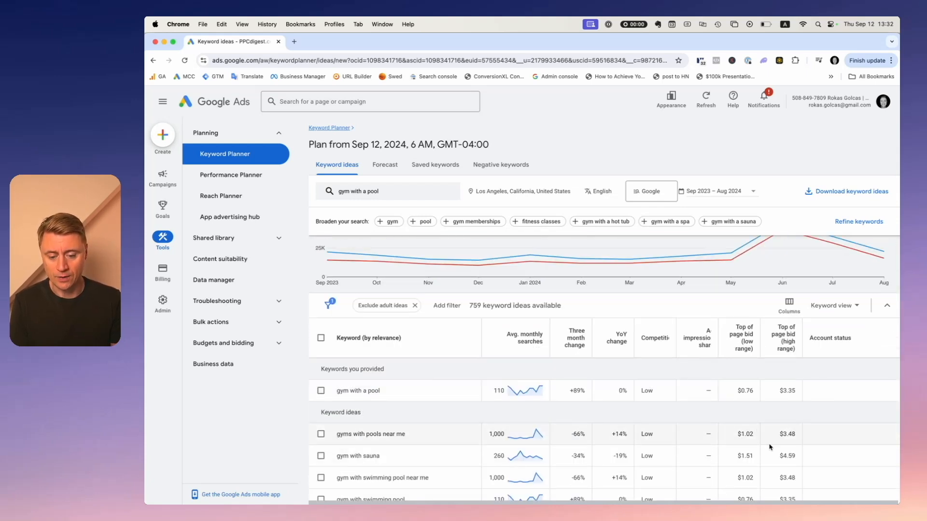
scroll(770, 441, "down", 1)
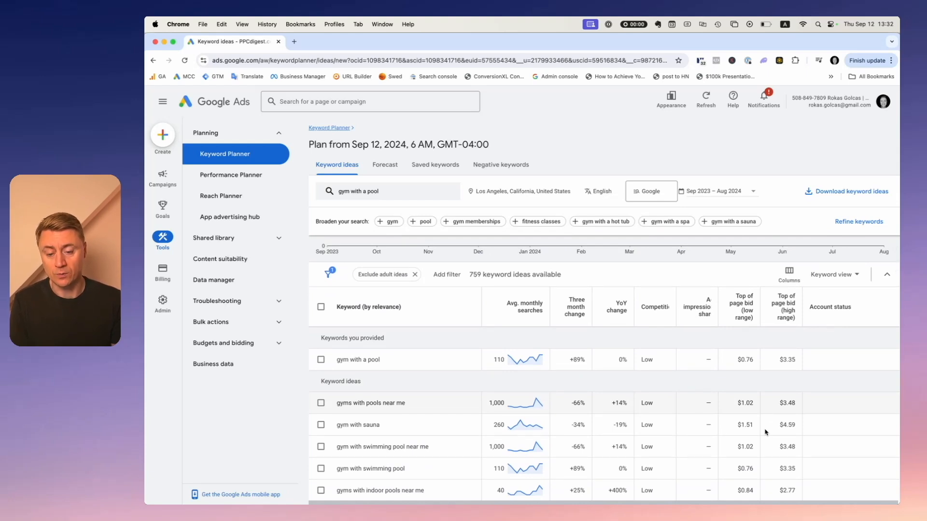
scroll(765, 432, "down", 5)
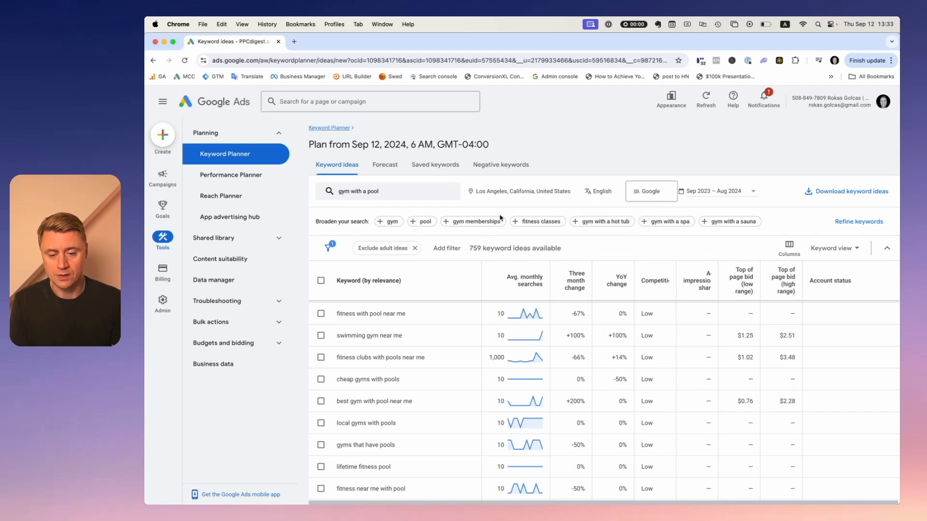
Switch to the campaign structure spreadsheet and review the business and Keyword planner keyword lists.
key("super+grave")
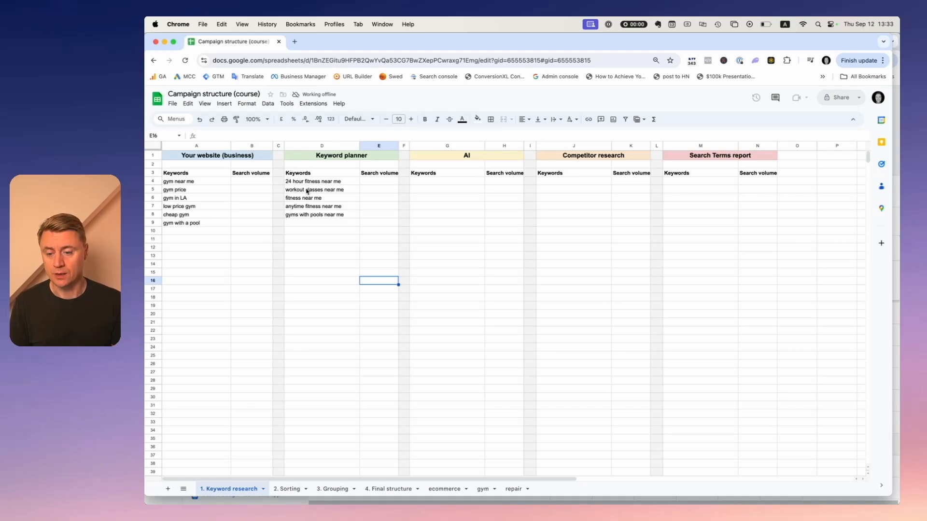
left_click_drag(323, 185, 313, 288)
left_click(323, 248)
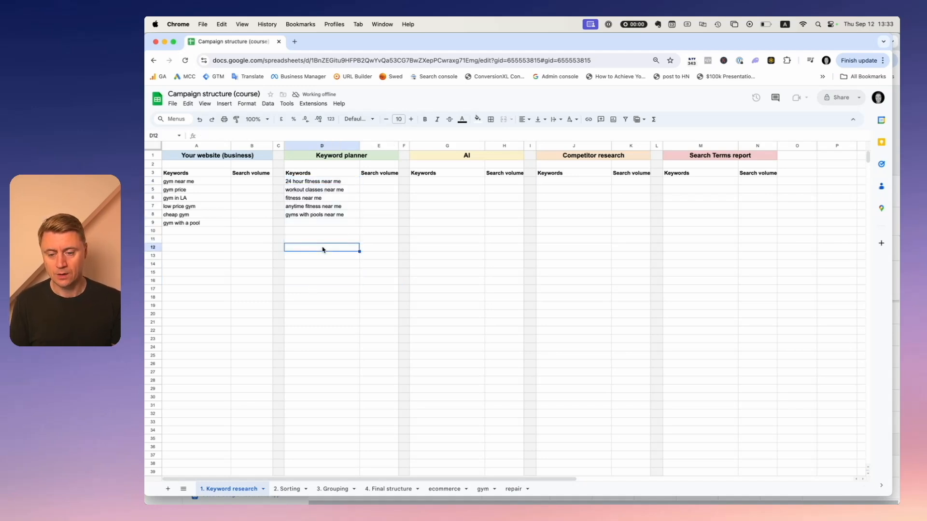
left_click_drag(179, 182, 176, 227)
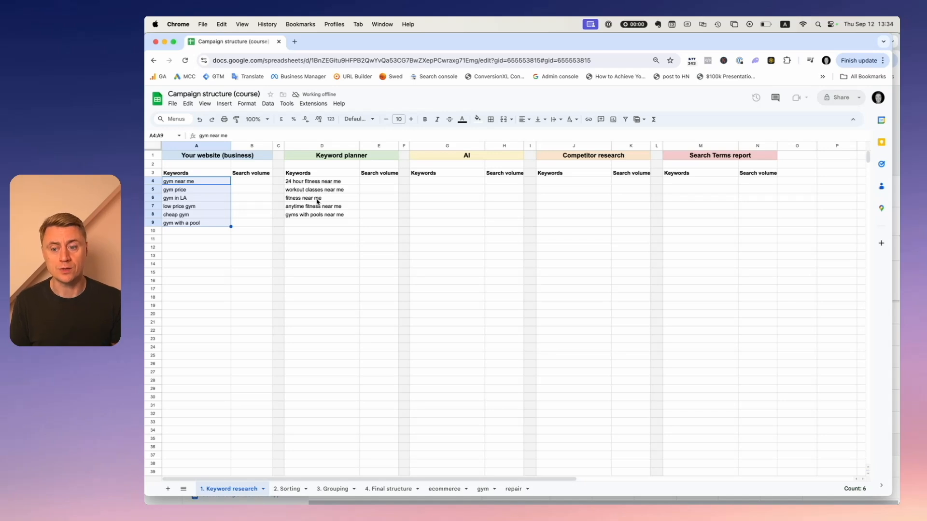
left_click(240, 231)
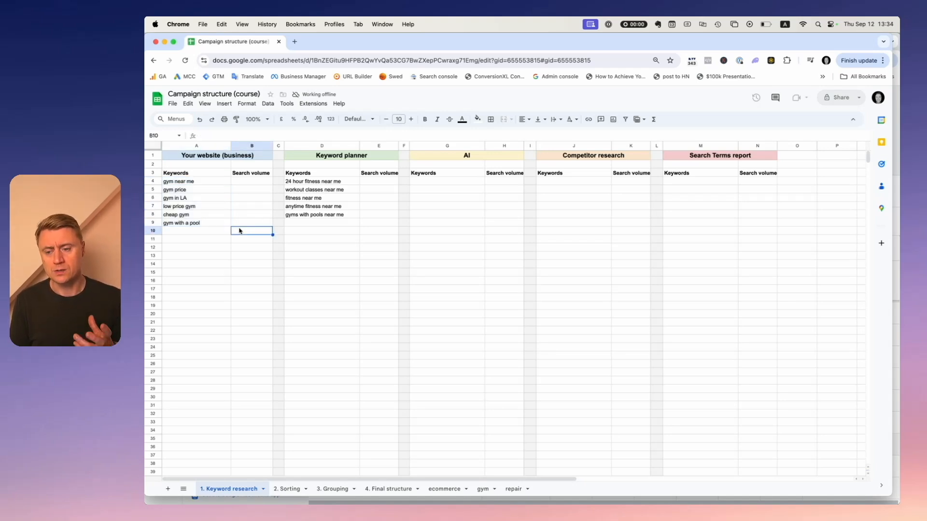
left_click(188, 182)
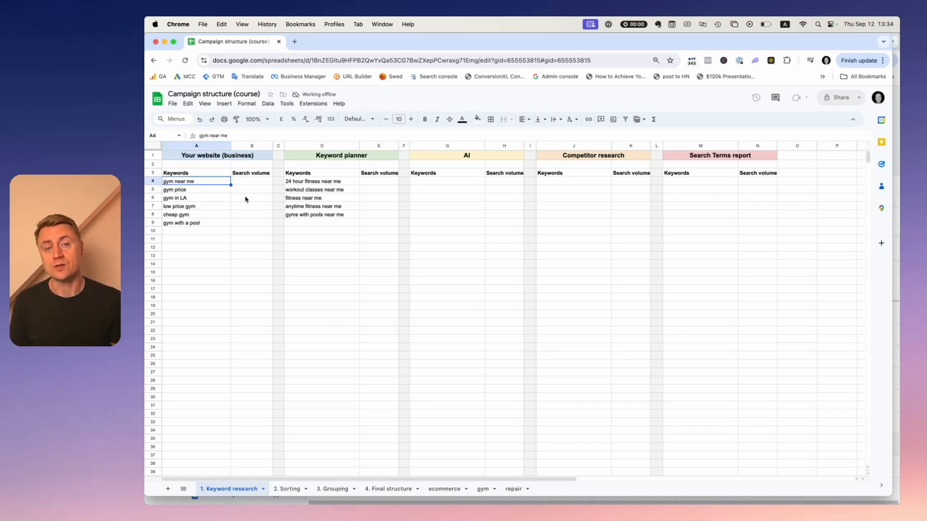
left_click(199, 190)
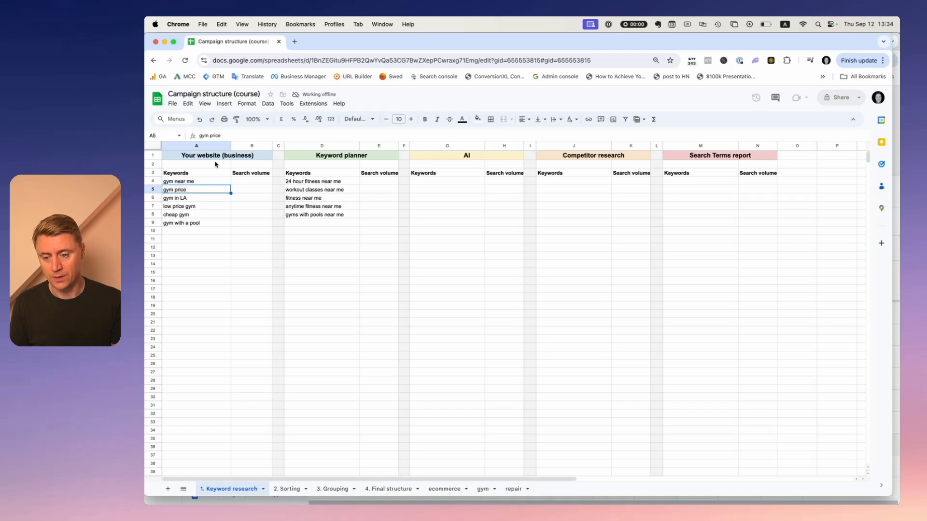
left_click(292, 191)
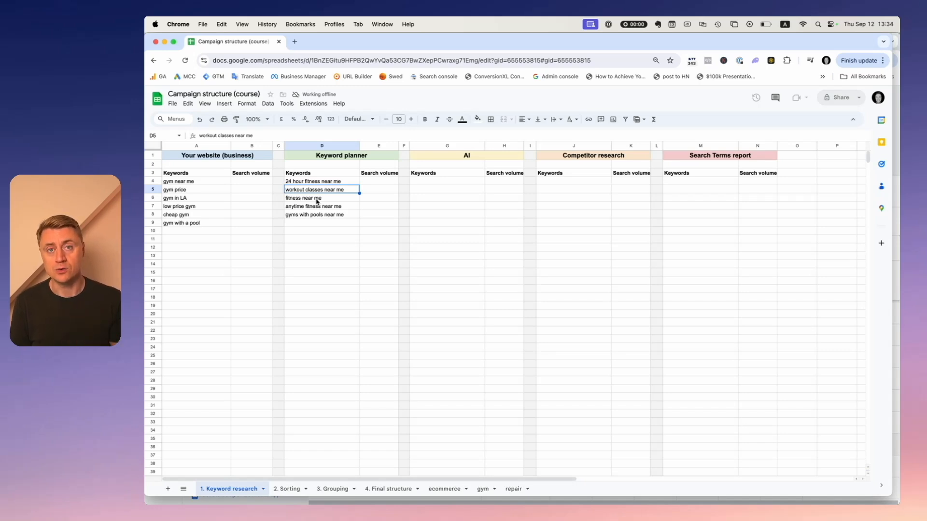
left_click_drag(195, 182, 188, 225)
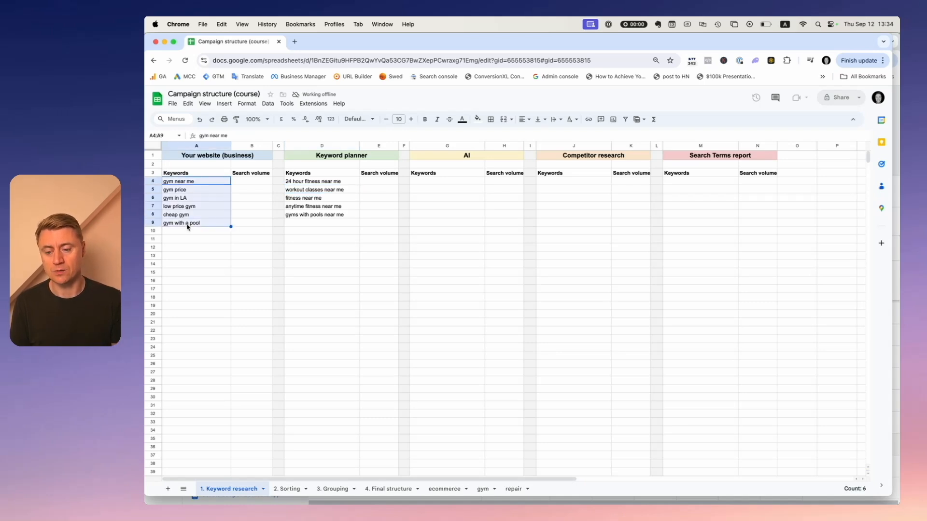
left_click_drag(314, 182, 311, 211)
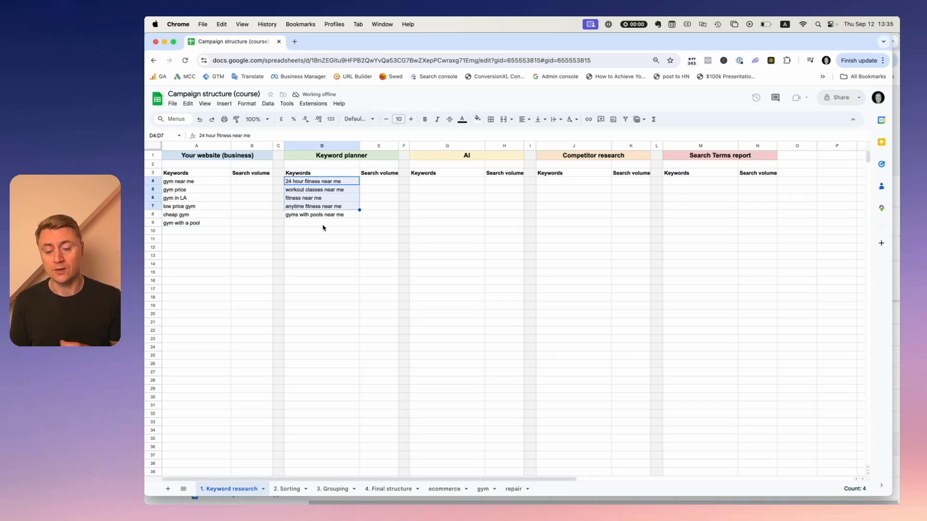
left_click(322, 224)
left_click_drag(328, 180, 326, 381)
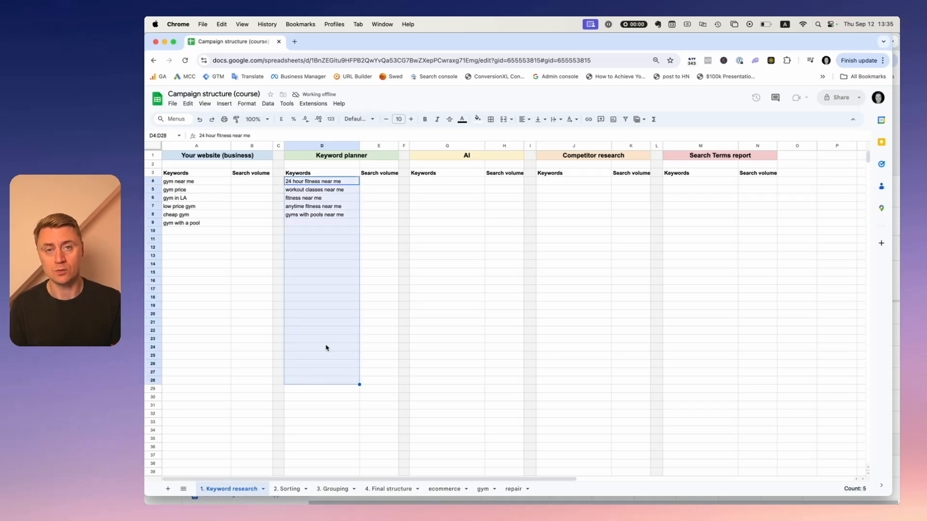